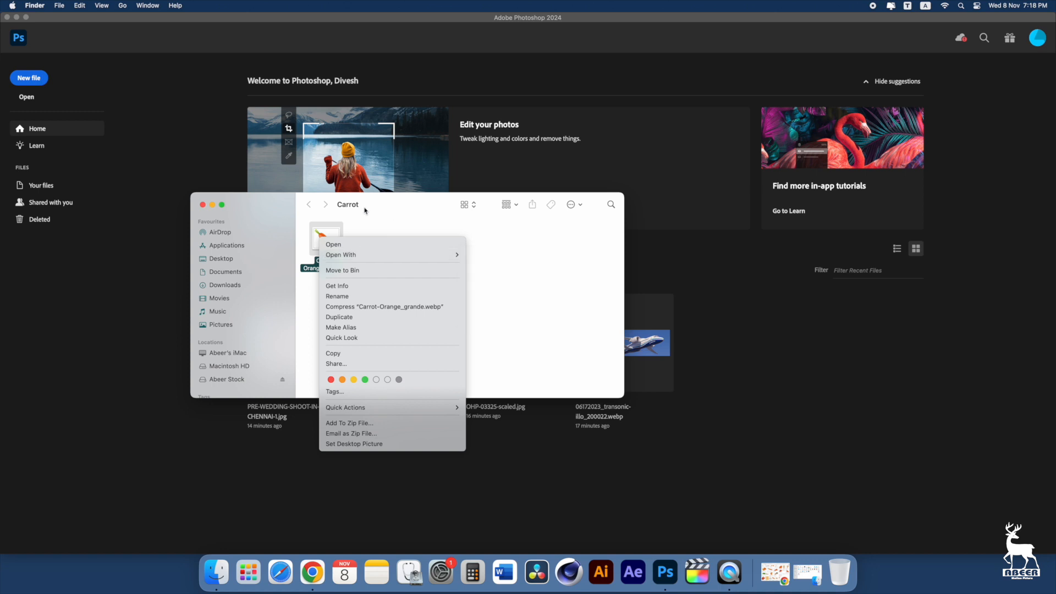
Open Carrot-Orange_grande.webp from the Carrot folder in Photoshop and place it as an embedded smart object filling the canvas
drag(332, 247, 400, 150)
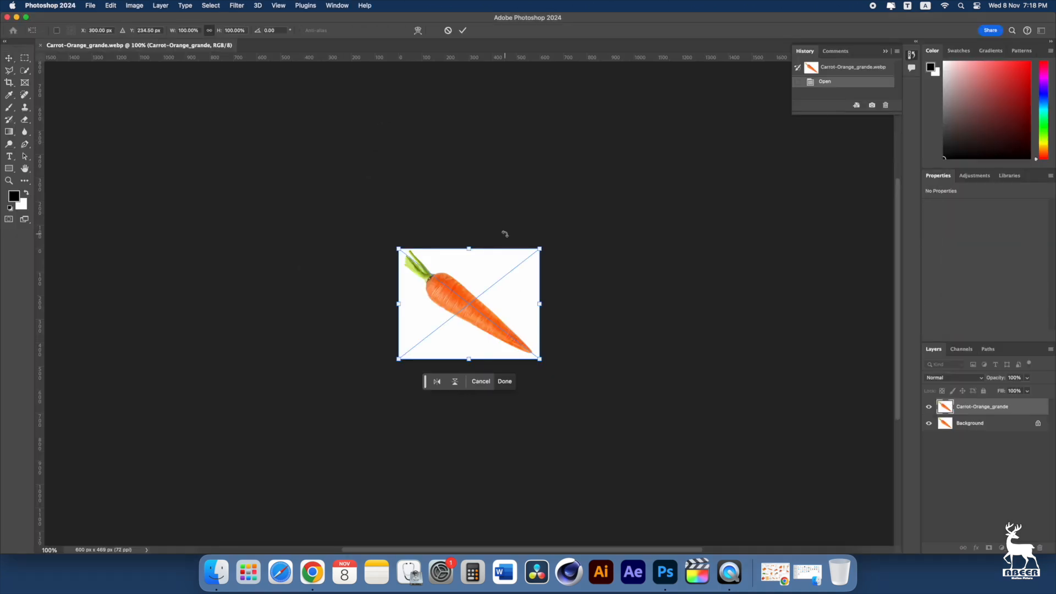
key(super+0)
key(Return)
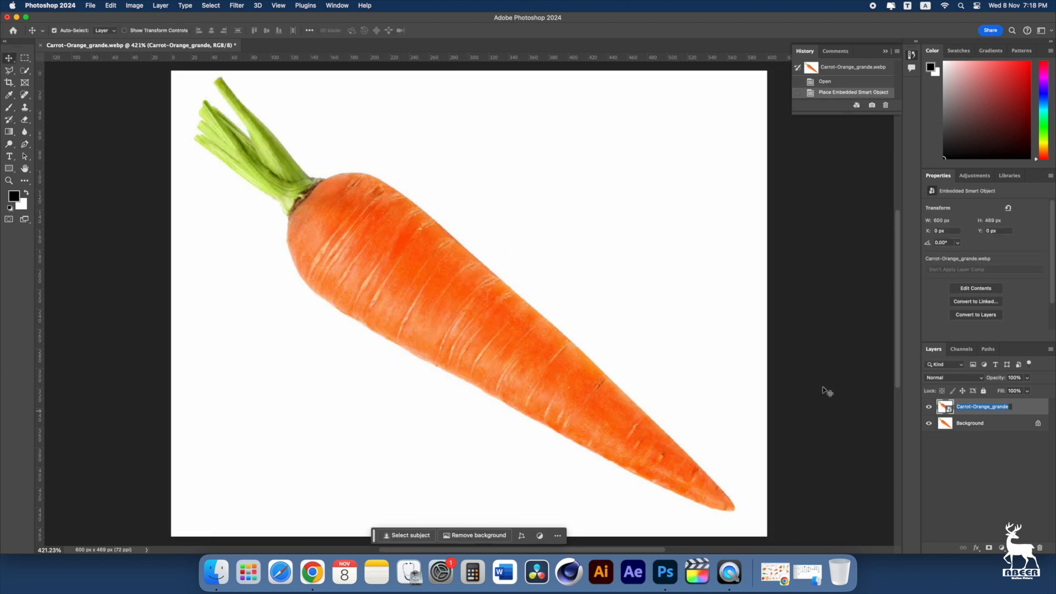
Open the contents of the Carrot-Orange_grande smart object layer in their own document for editing
double_click(946, 408)
click(567, 215)
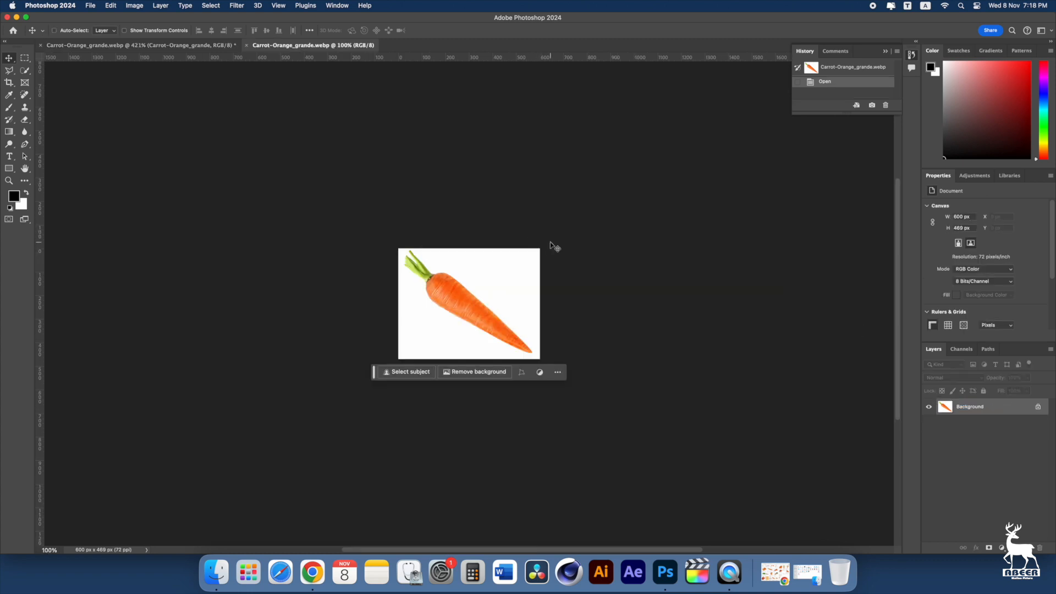
key(super+0)
Duplicate the Background layer of the carrot image under its default name
right_click(1034, 412)
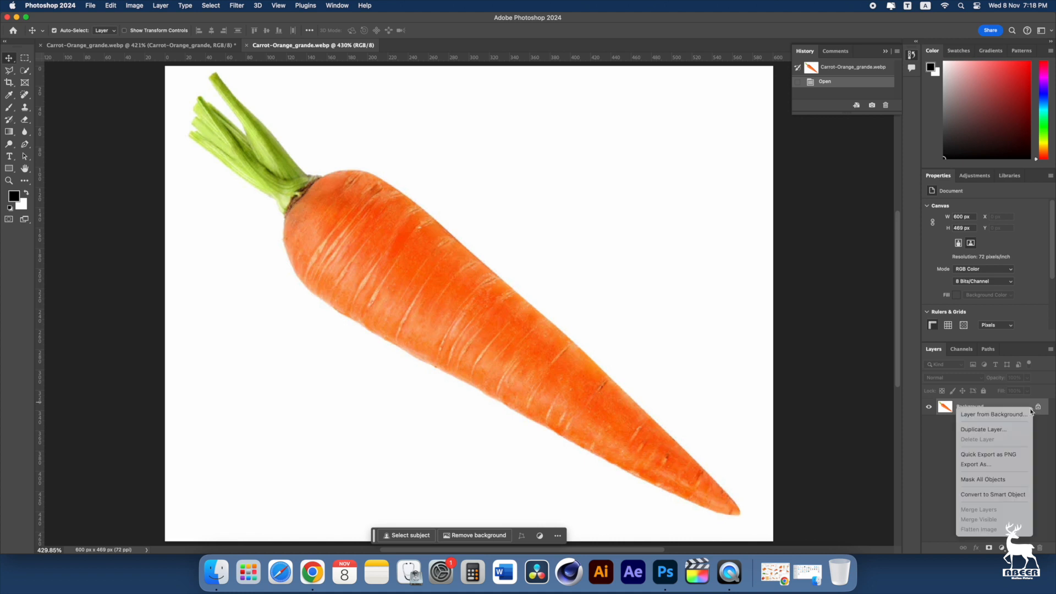
click(990, 434)
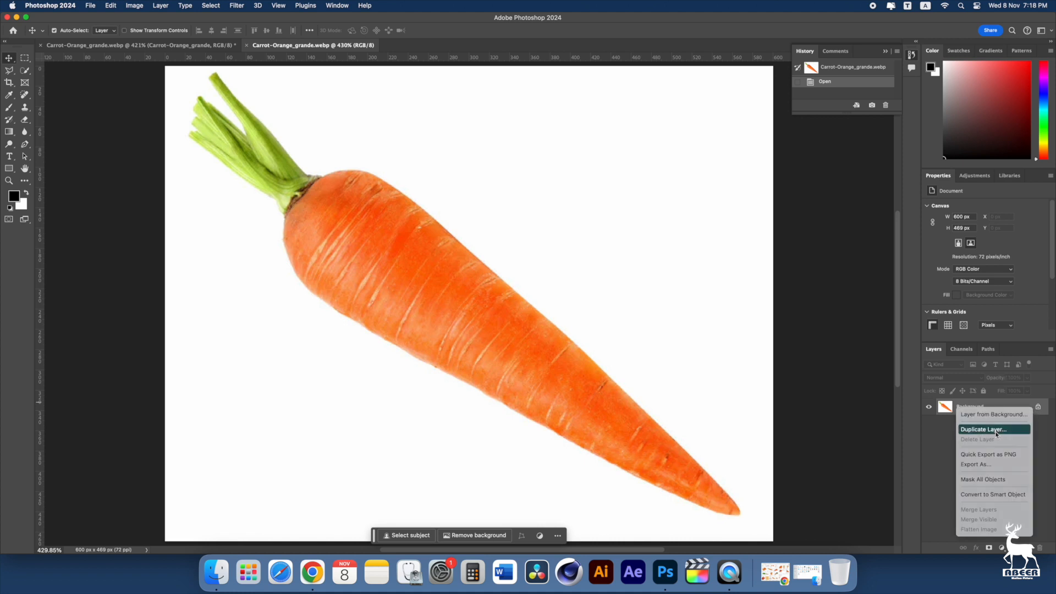
click(615, 255)
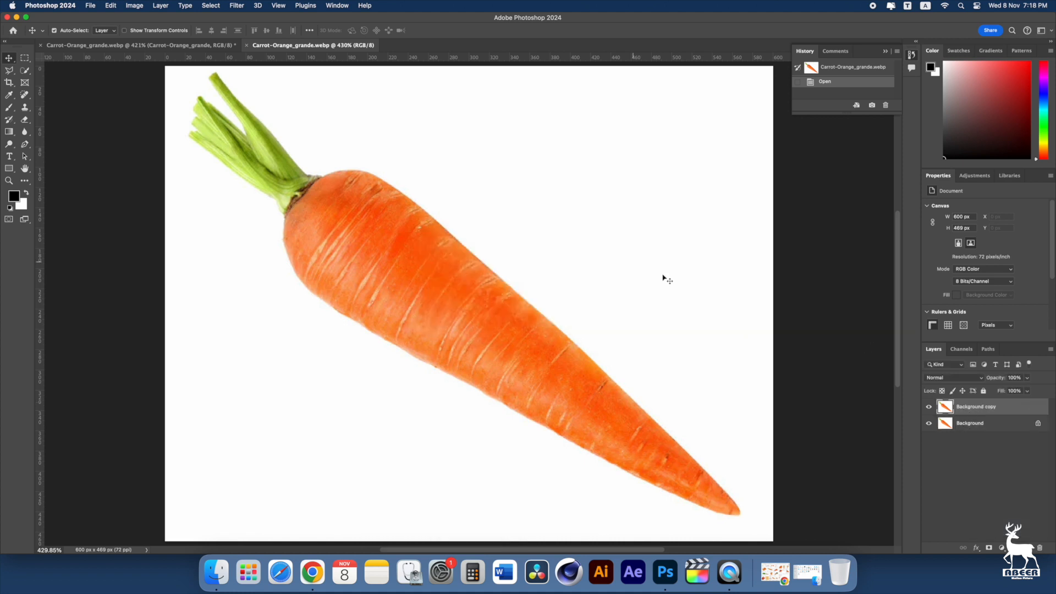
Convert the locked Background into a regular layer and delete the Background copy layer above it
double_click(1023, 428)
click(609, 265)
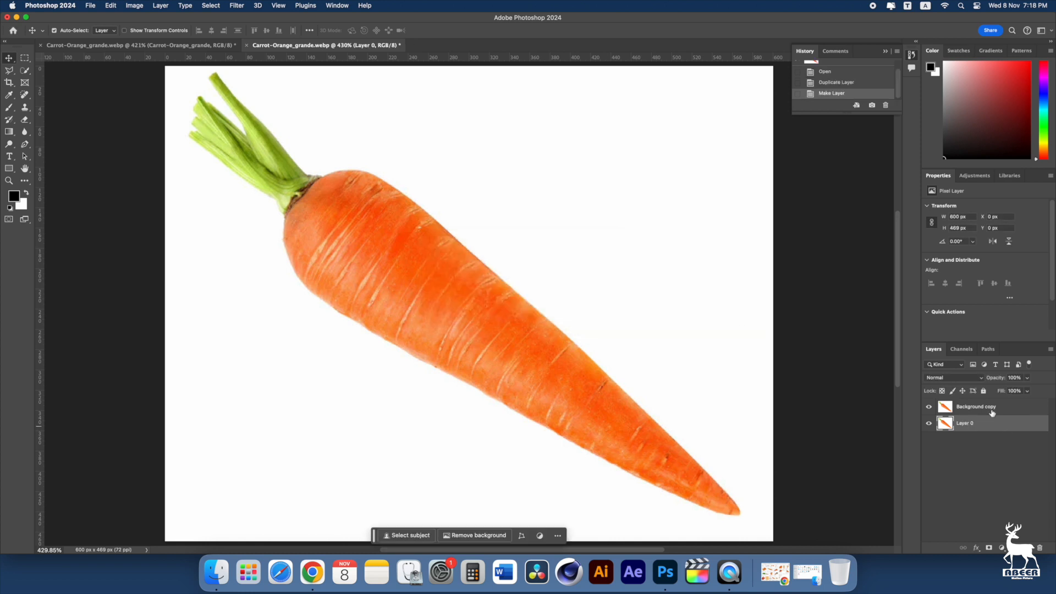
click(985, 408)
key(Delete)
Select the carrot with Select Subject, then cut and paste it onto its own layer
click(25, 71)
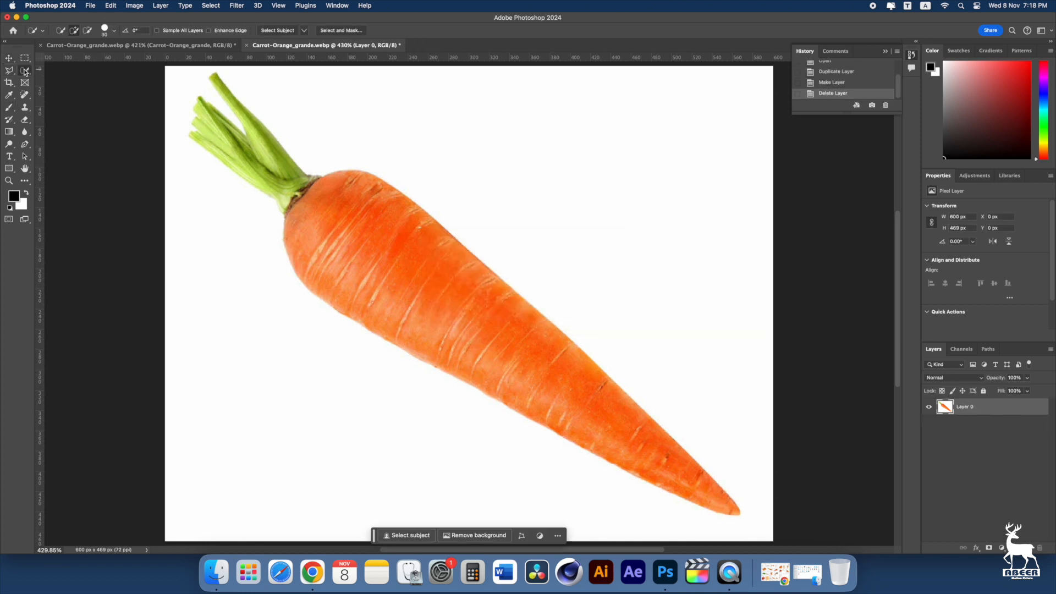
click(284, 32)
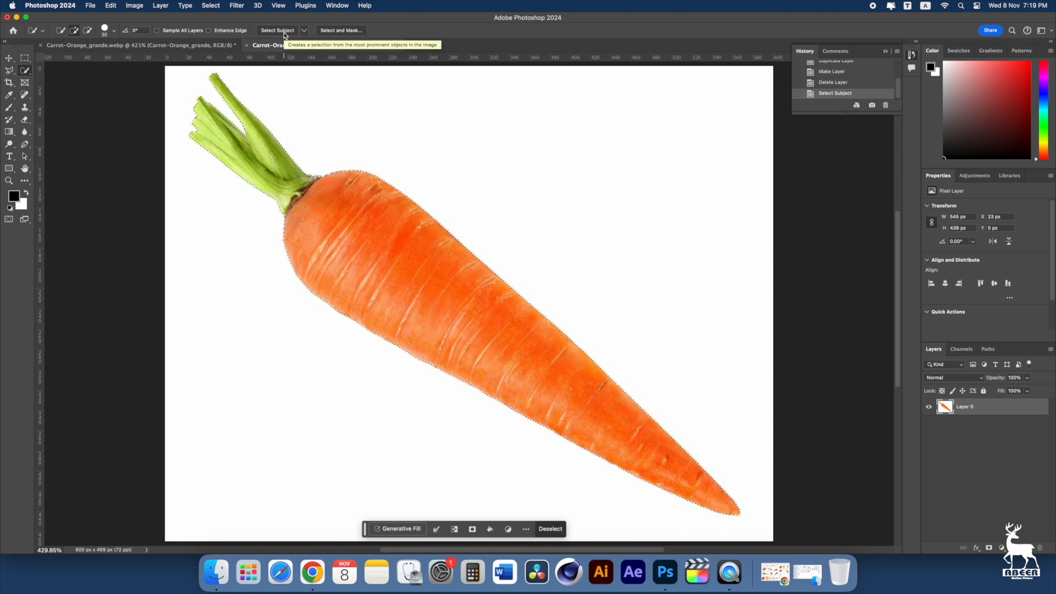
key(super+x)
key(super+v)
Delete Layer 0, which holds the leftover white surroundings of the carrot
key(v)
click(1001, 432)
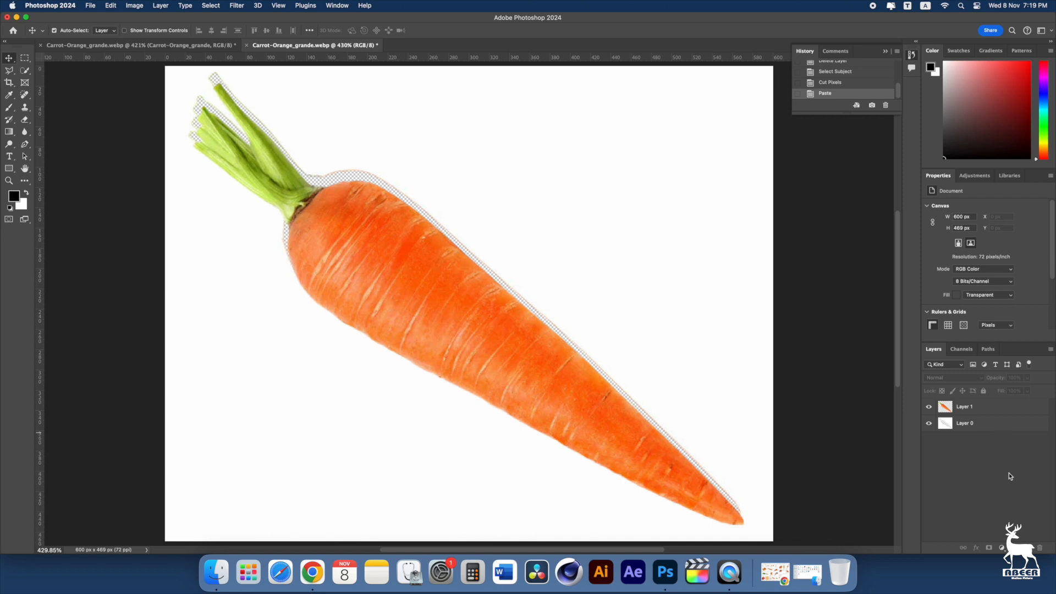
click(996, 427)
key(Delete)
Add a new layer filled with white using the Paint Bucket and place it beneath the carrot layer
click(1027, 548)
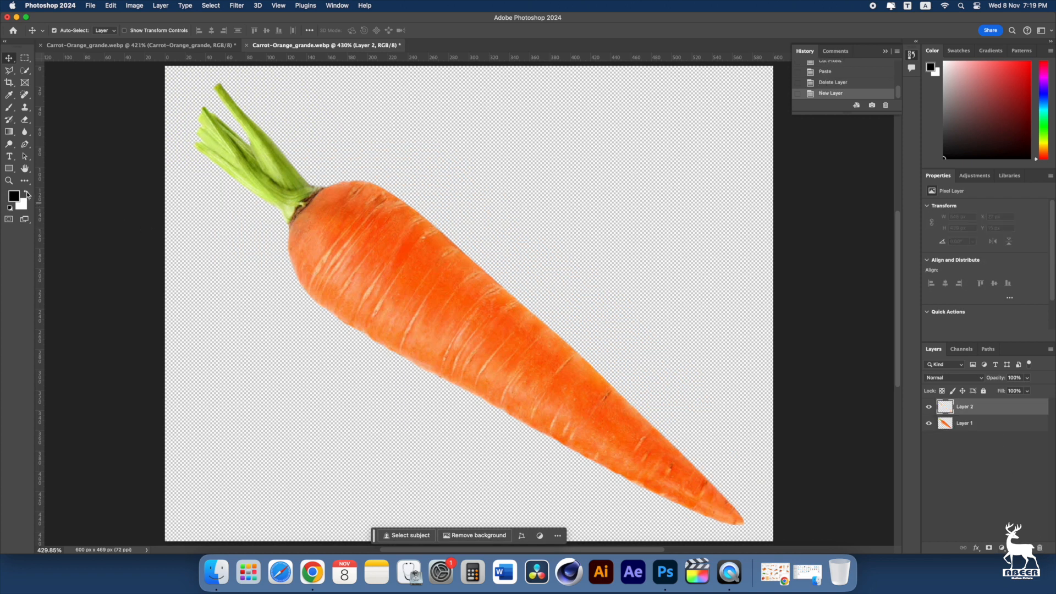
click(26, 193)
drag(10, 131, 44, 142)
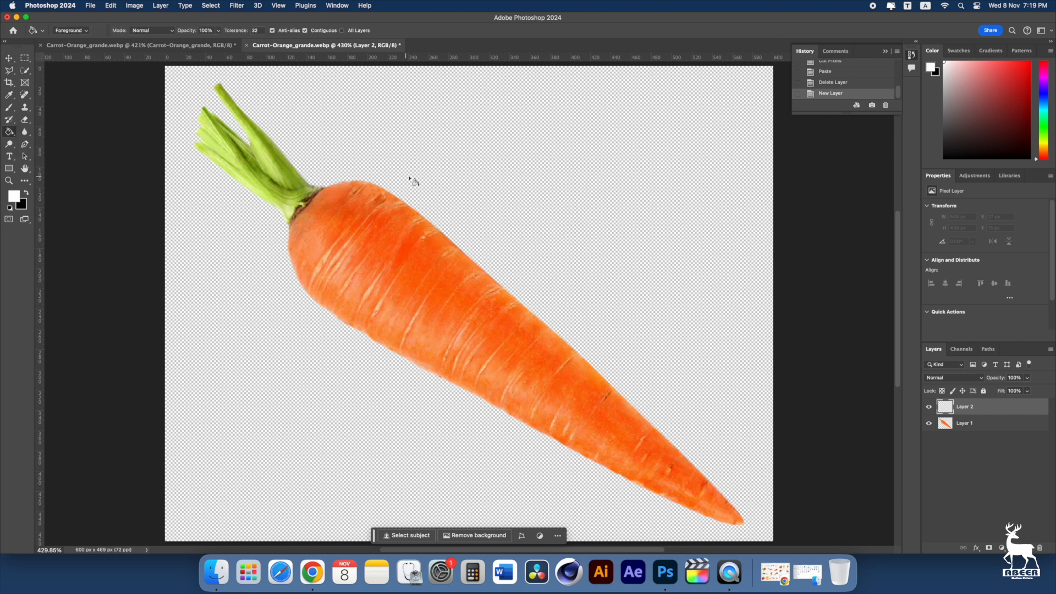
click(410, 179)
key(super+bracketleft)
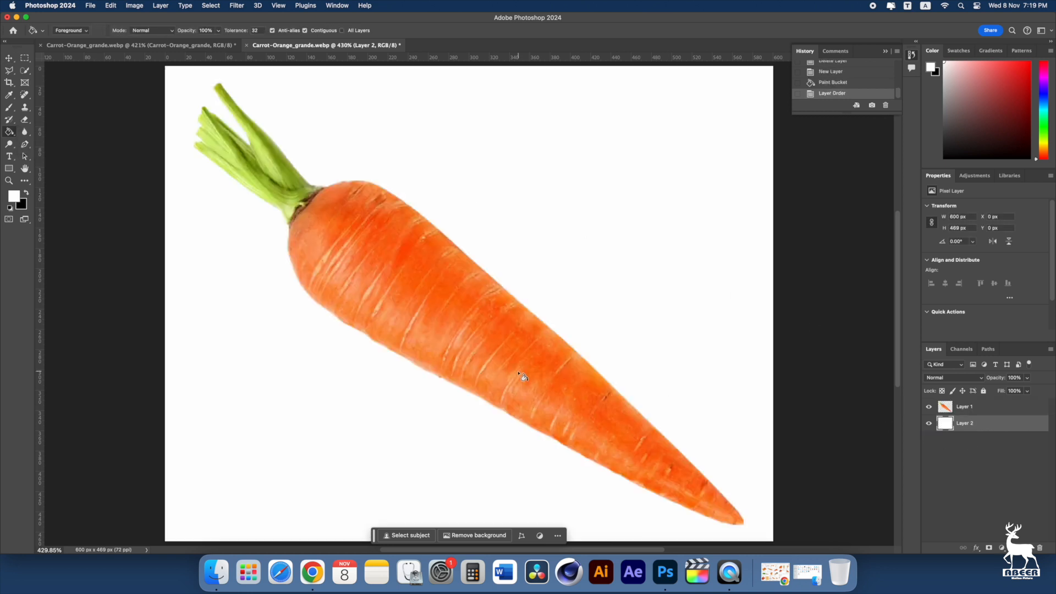
Rotate the carrot about 110° so its leaves point up and right, shrink it to about 452 × 401 px and nudge it upward
key(v)
key(alt+bracketright)
key(super+t)
drag(753, 297, 471, 369)
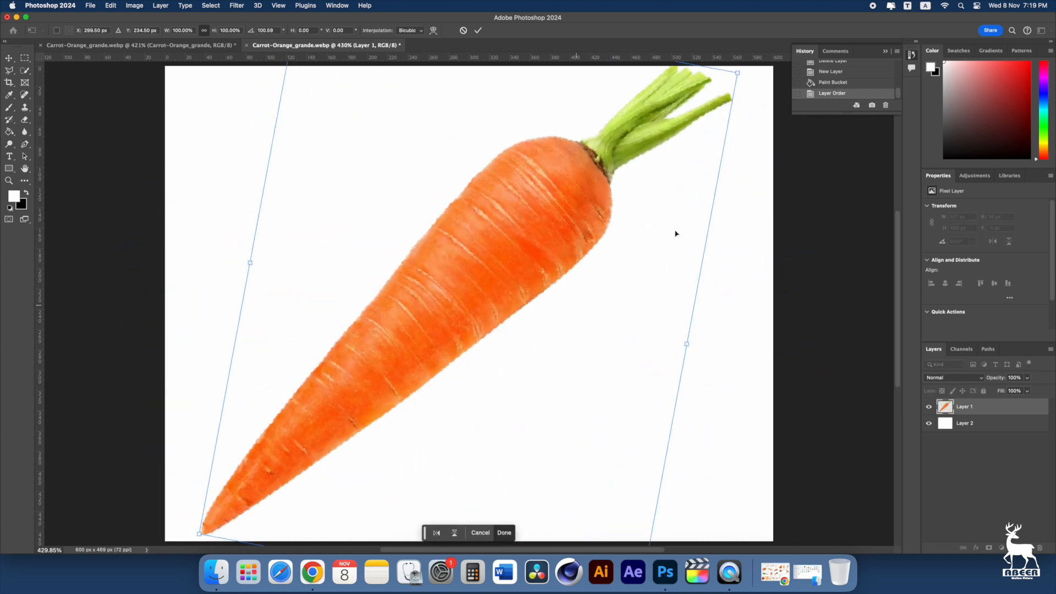
drag(740, 71, 570, 185)
key(Return)
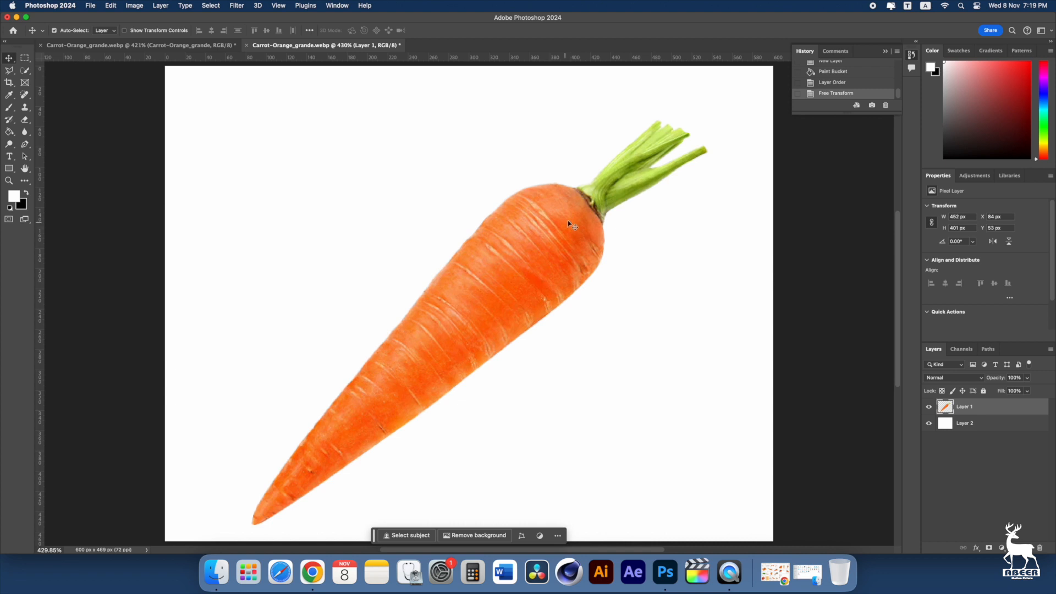
drag(570, 228, 566, 201)
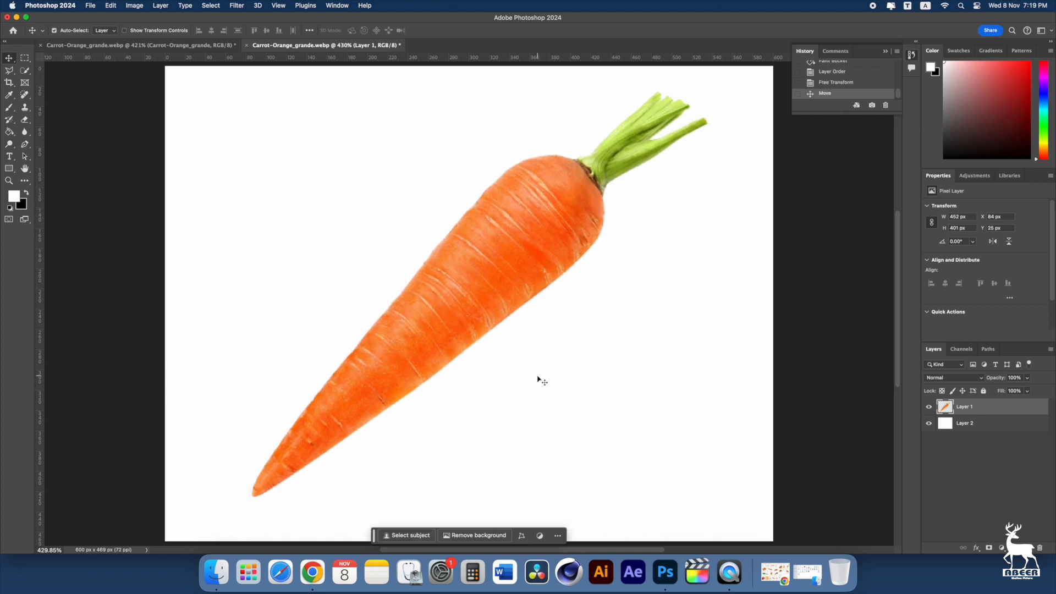
Add a text layer reading CARROT over the lower half of the carrot
key(t)
click(417, 370)
text(CARROT)
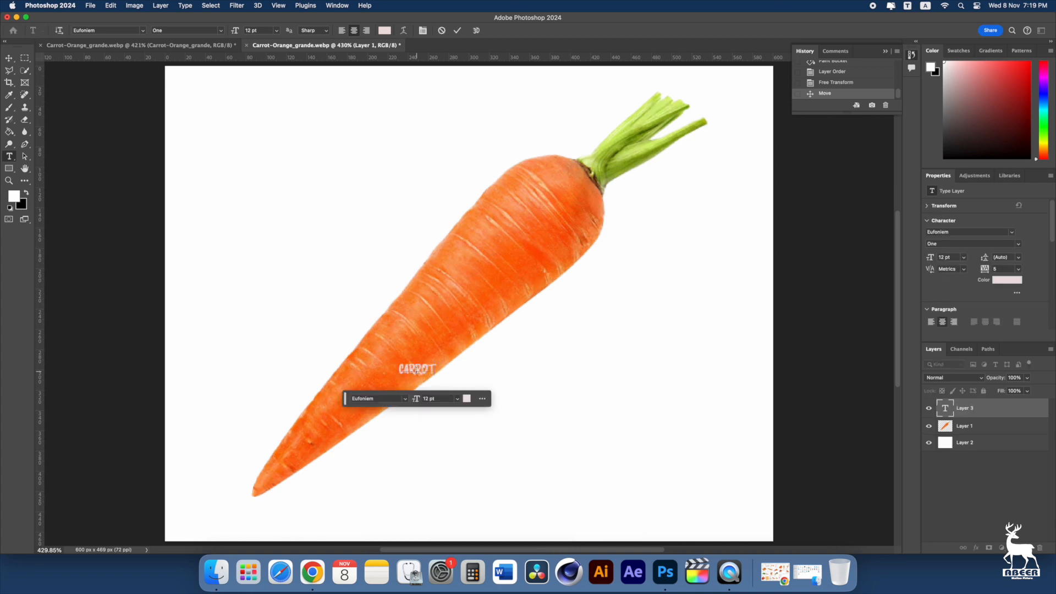
Set the colour of the whole CARROT text to black (#000000)
key(super+a)
scroll(416, 372, down, 2)
scroll(416, 372, right, 4)
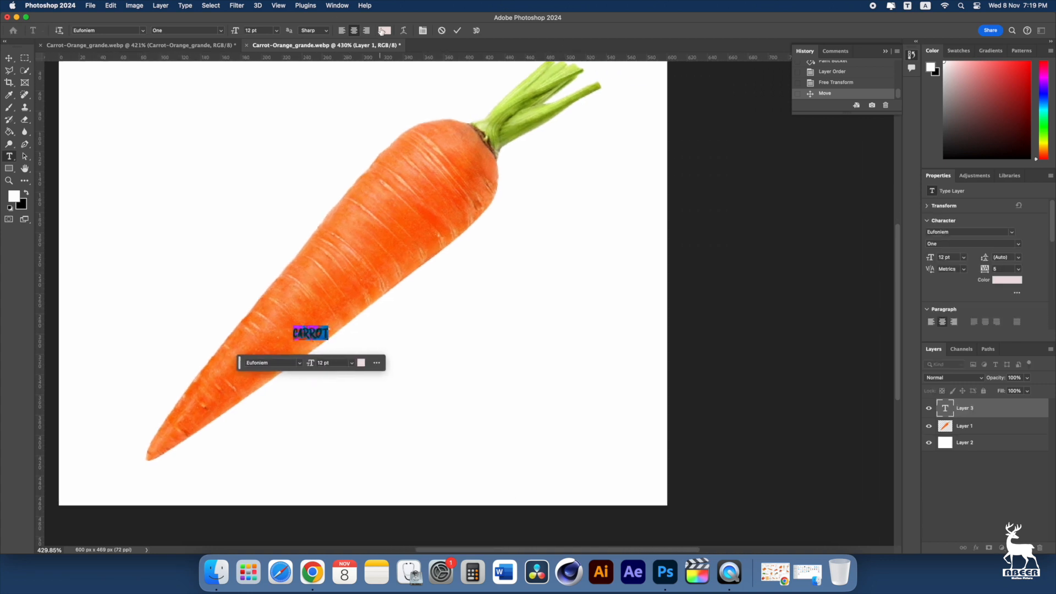
click(384, 30)
drag(484, 299, 495, 335)
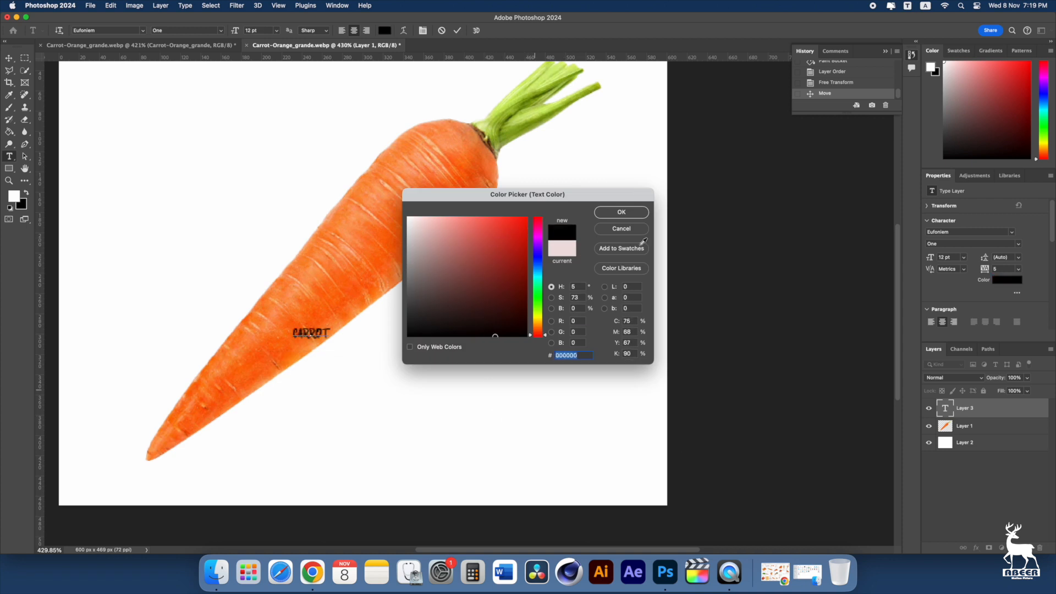
click(634, 213)
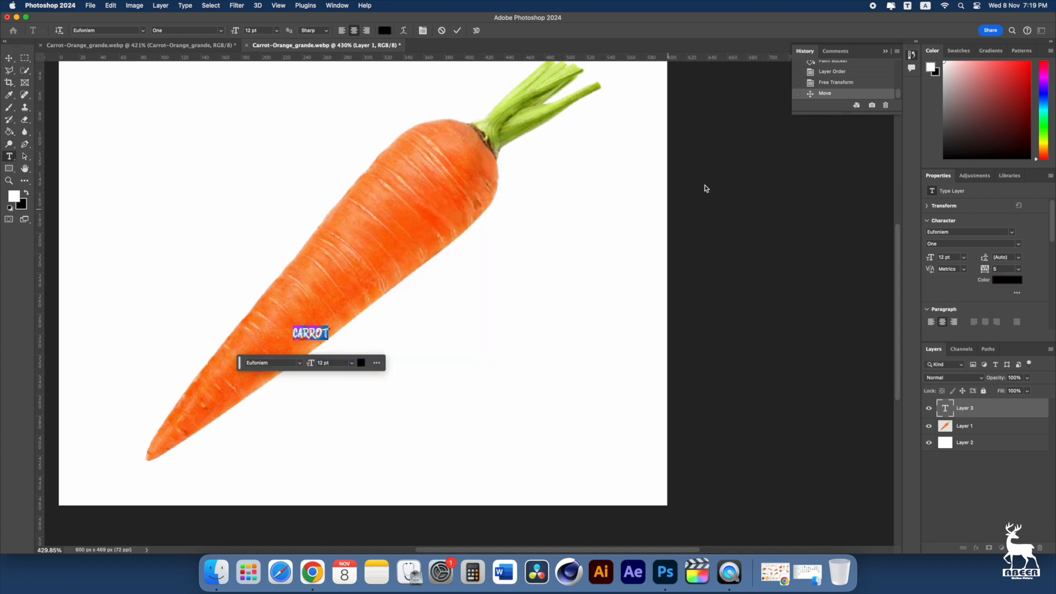
Set the font size of the CARROT text to 72 pt
click(277, 31)
click(266, 199)
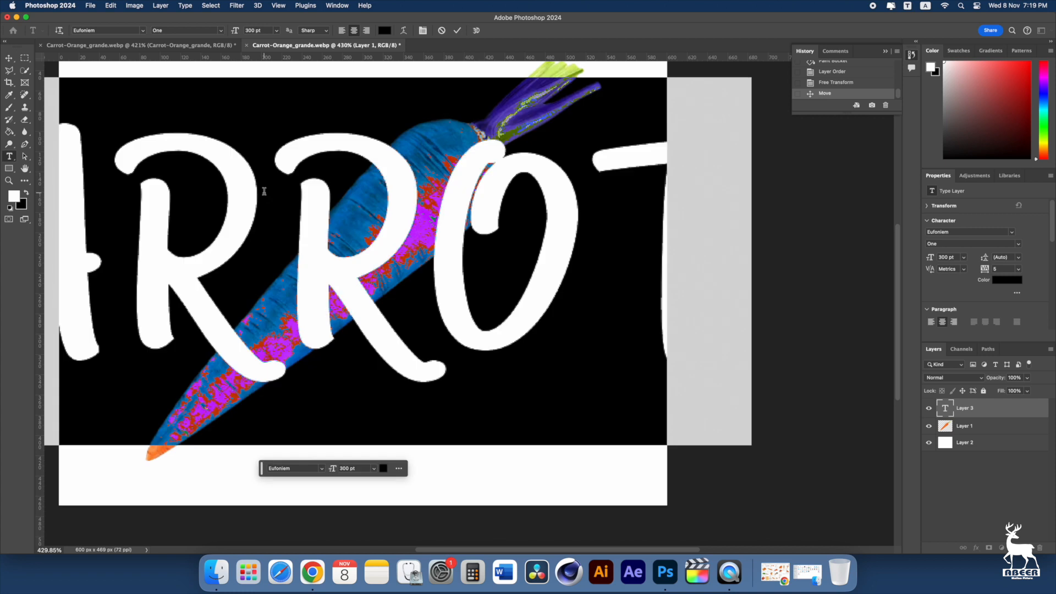
click(277, 31)
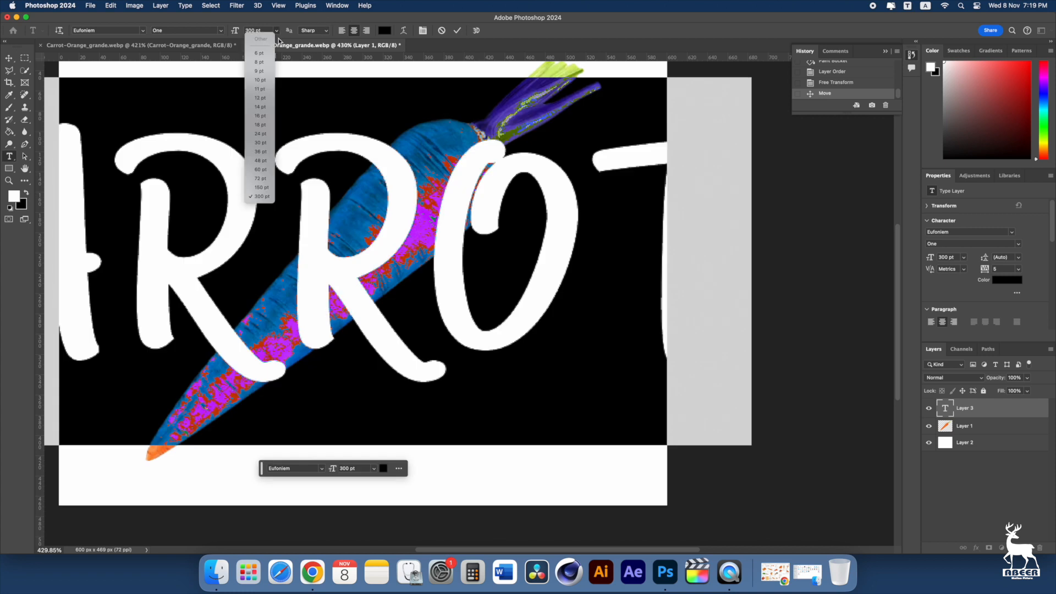
click(259, 180)
Change the CARROT text's font to Impact and finish editing the text
click(140, 31)
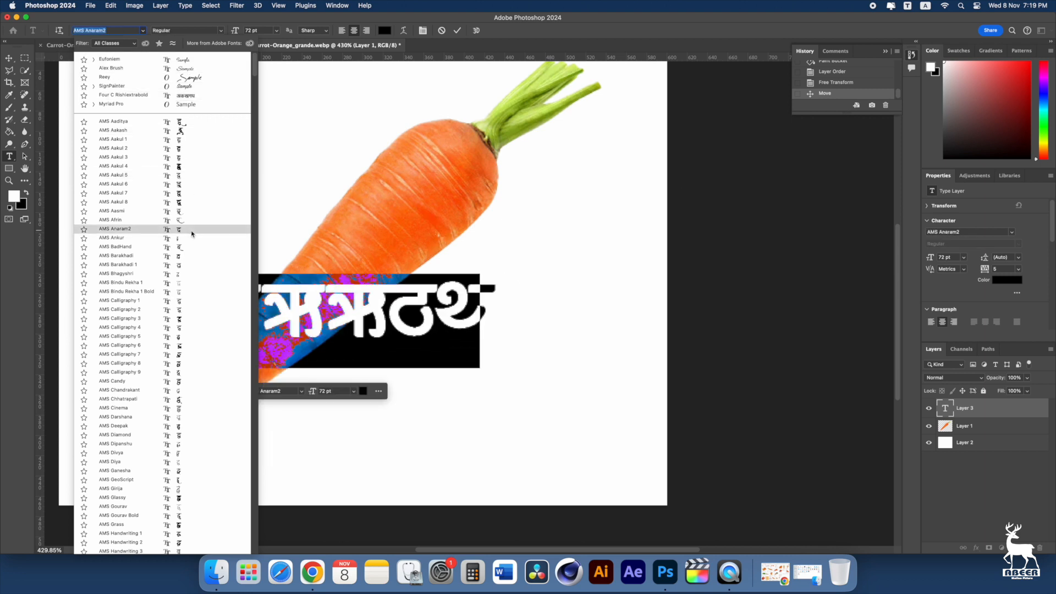
scroll(191, 231, down, 15)
scroll(192, 233, up, 8)
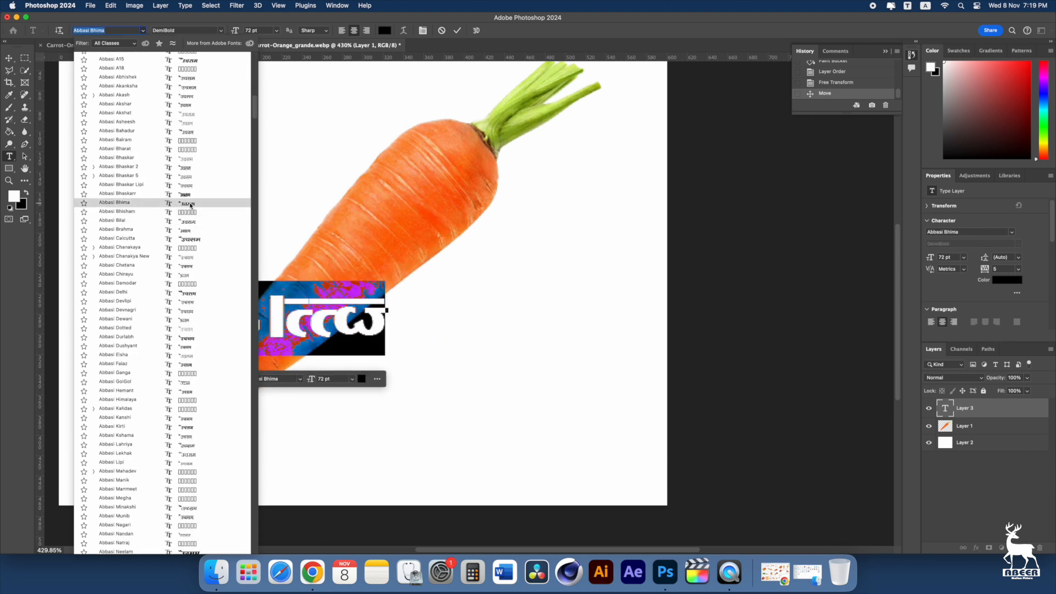
scroll(191, 220, down, 20)
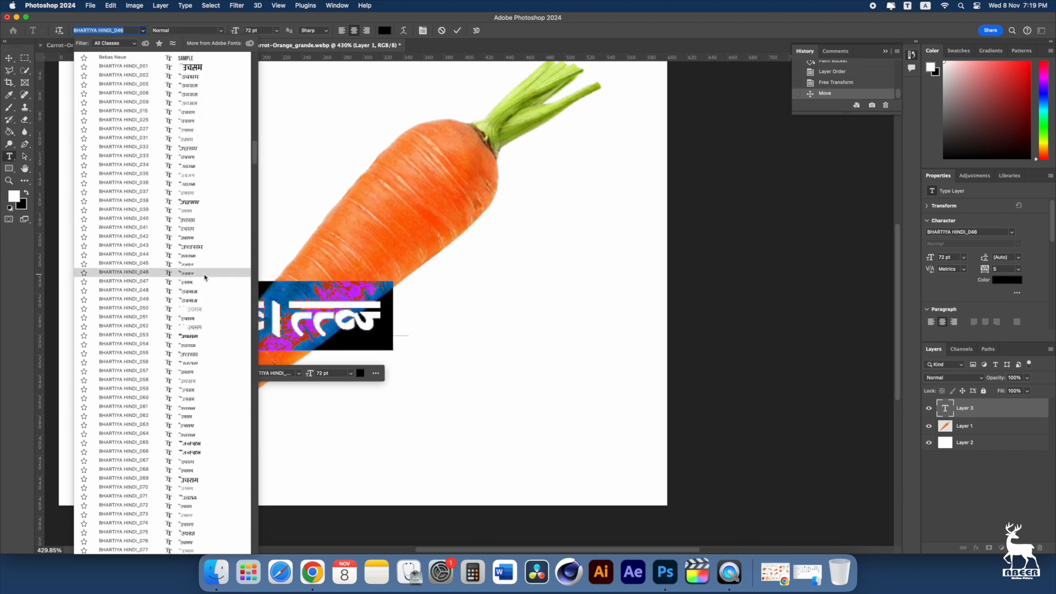
scroll(203, 276, down, 15)
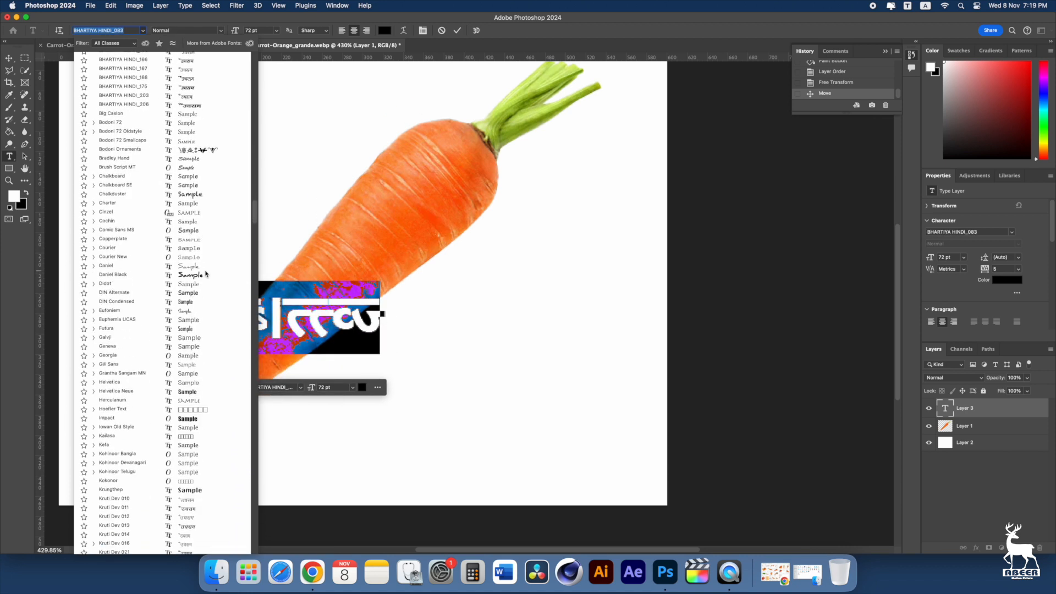
click(188, 419)
click(8, 58)
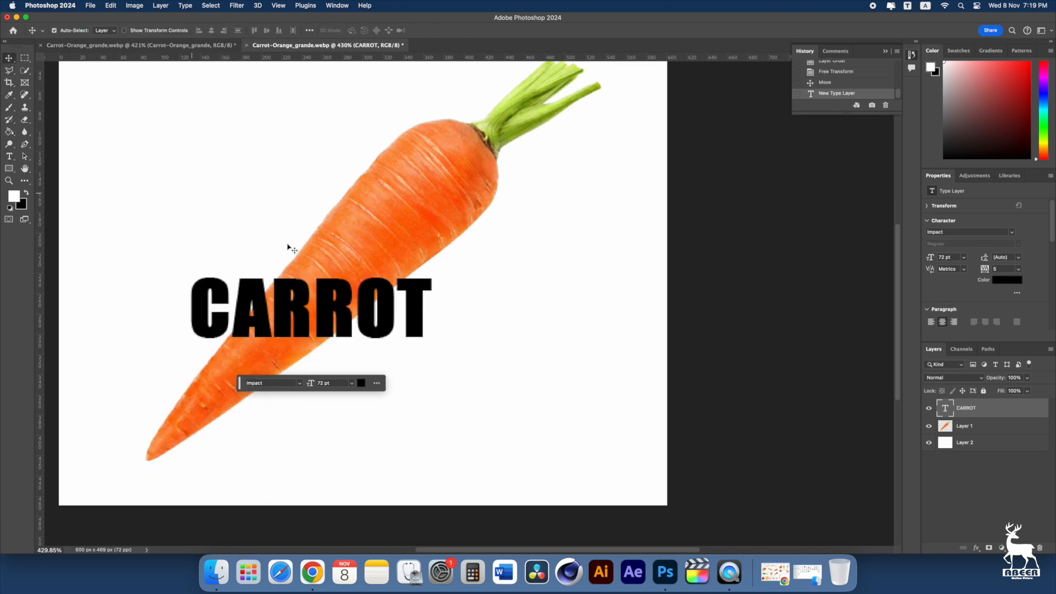
Rotate the CARROT text to about -39.3° and stretch its width to about 129% so it runs along the carrot
key(super+t)
drag(479, 323, 451, 181)
right_click(384, 242)
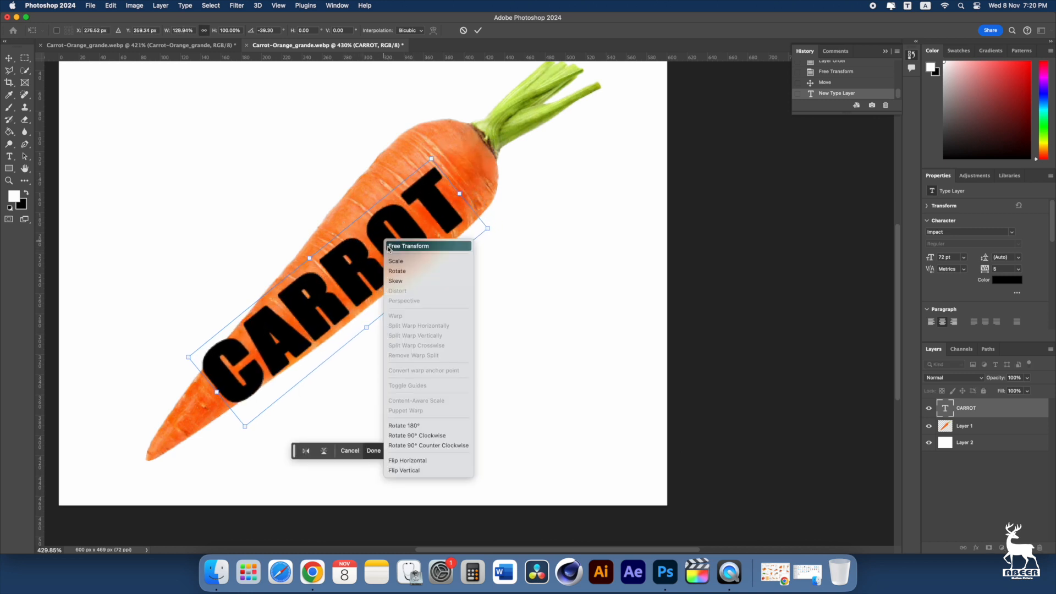
click(428, 280)
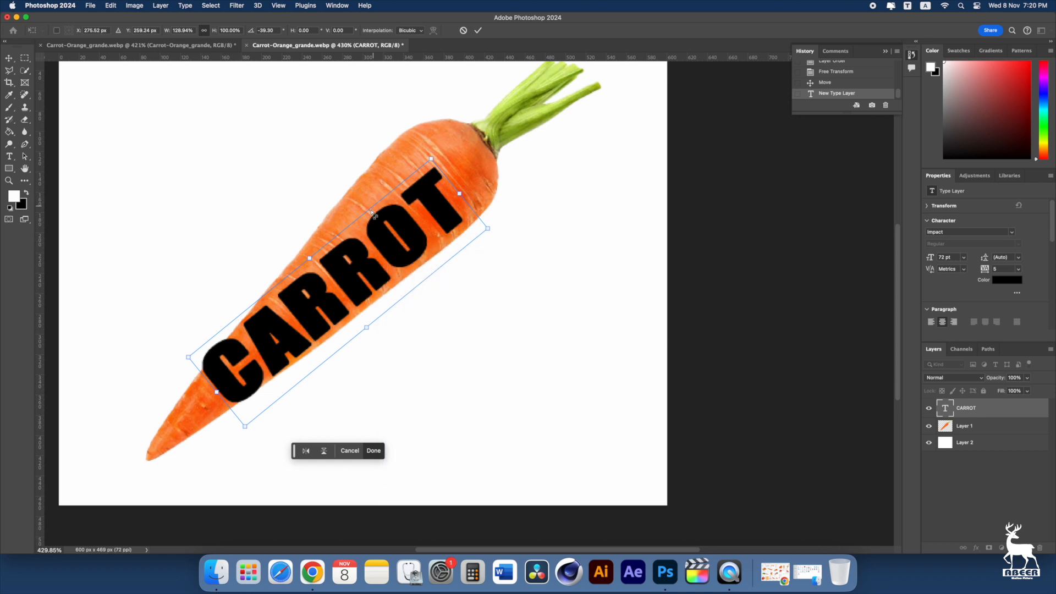
right_click(366, 254)
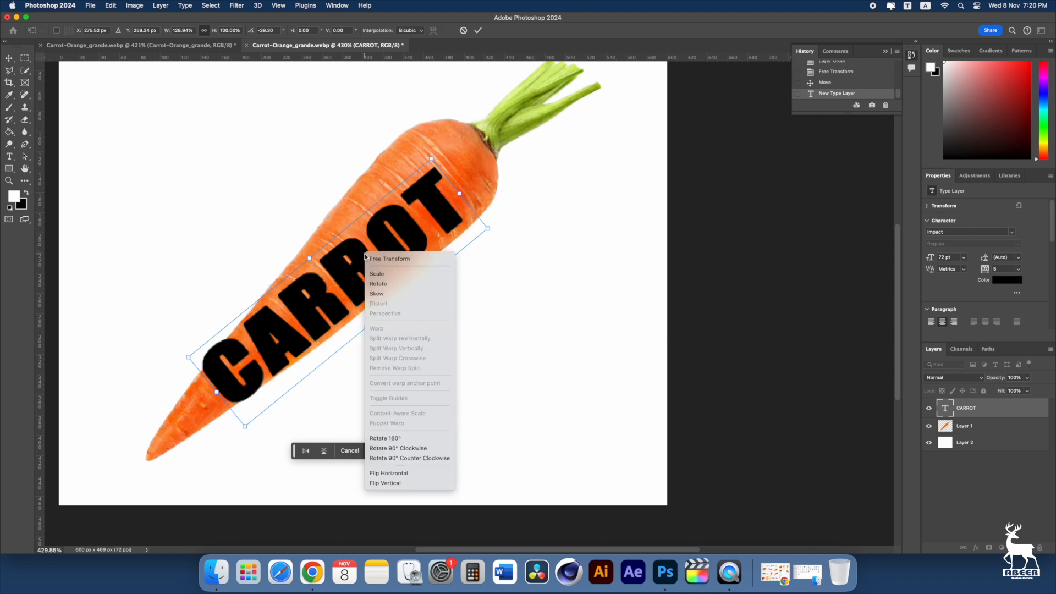
click(394, 295)
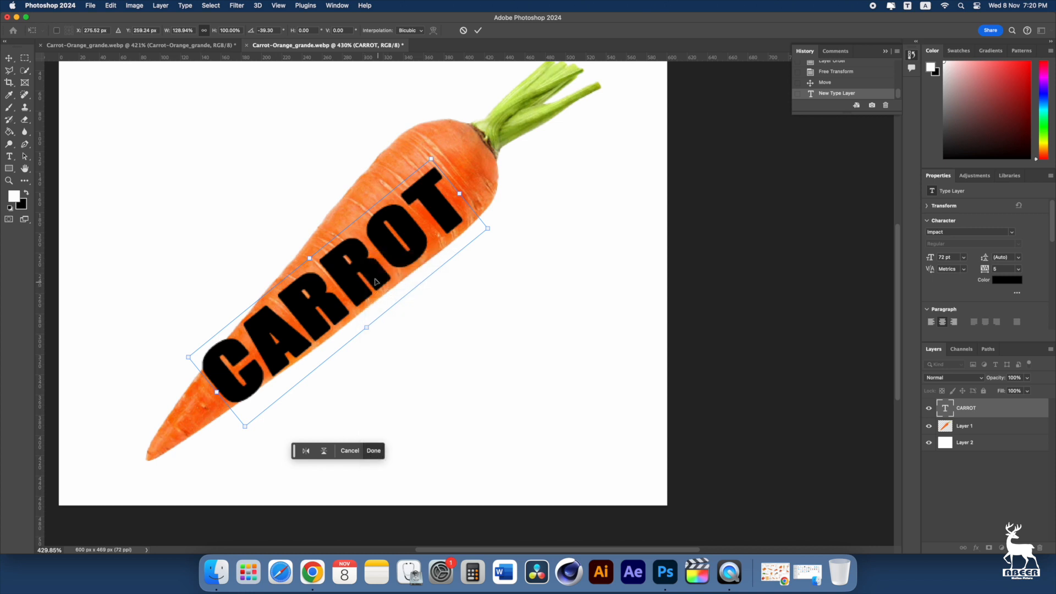
key(Return)
right_click(374, 268)
click(365, 250)
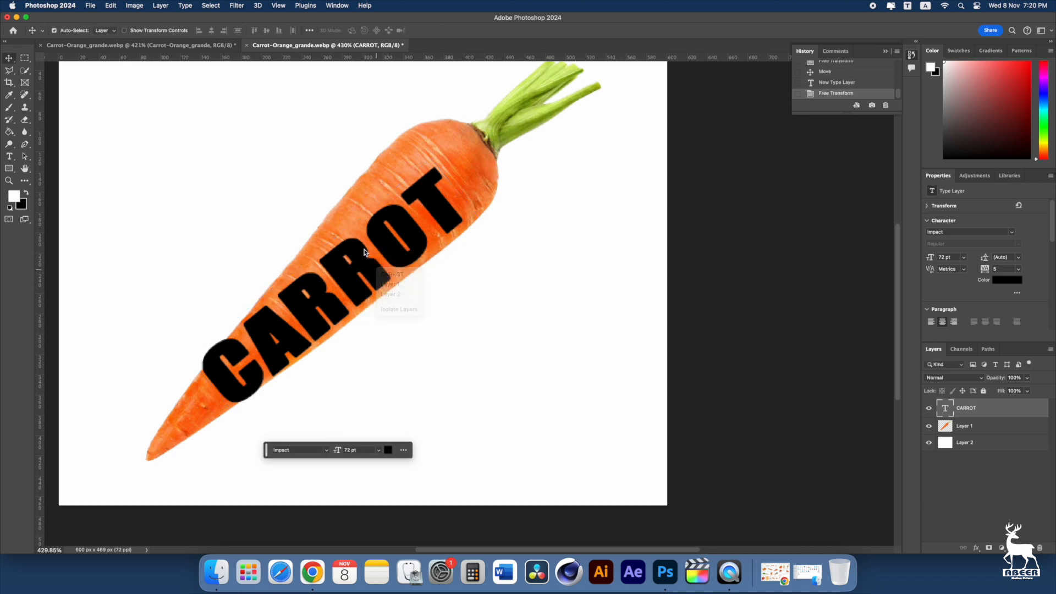
key(super+t)
right_click(400, 242)
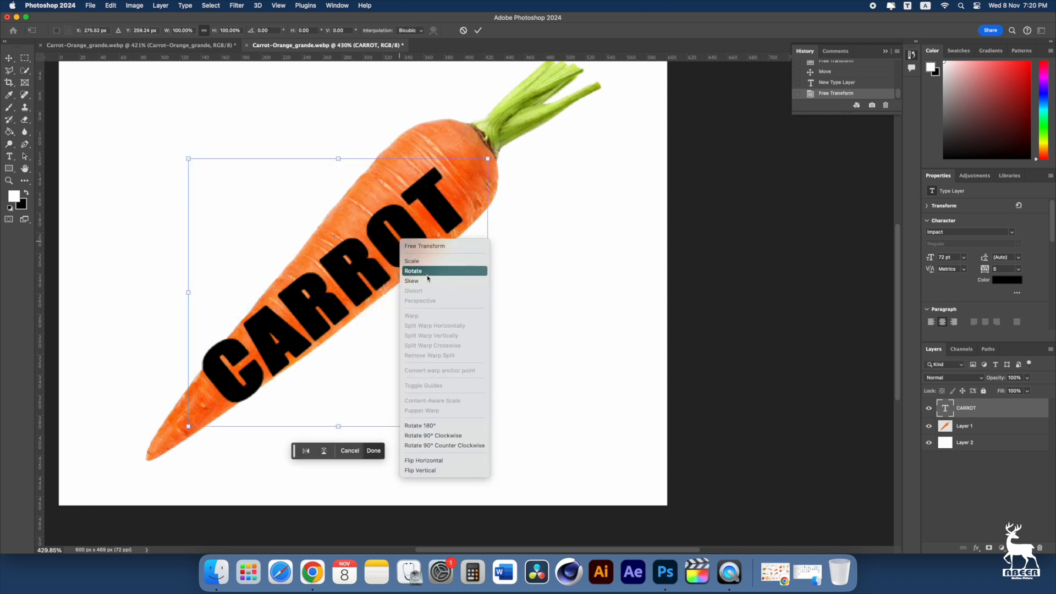
click(427, 280)
right_click(405, 245)
click(427, 273)
right_click(407, 239)
click(428, 261)
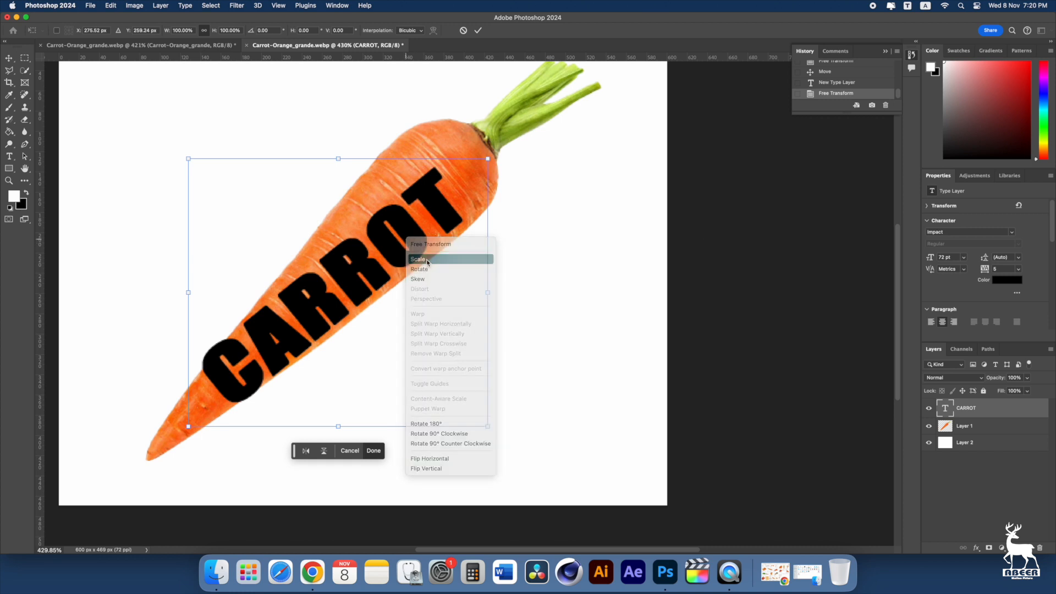
key(Return)
Rasterize the CARROT text layer and start a Warp transform on it
right_click(978, 410)
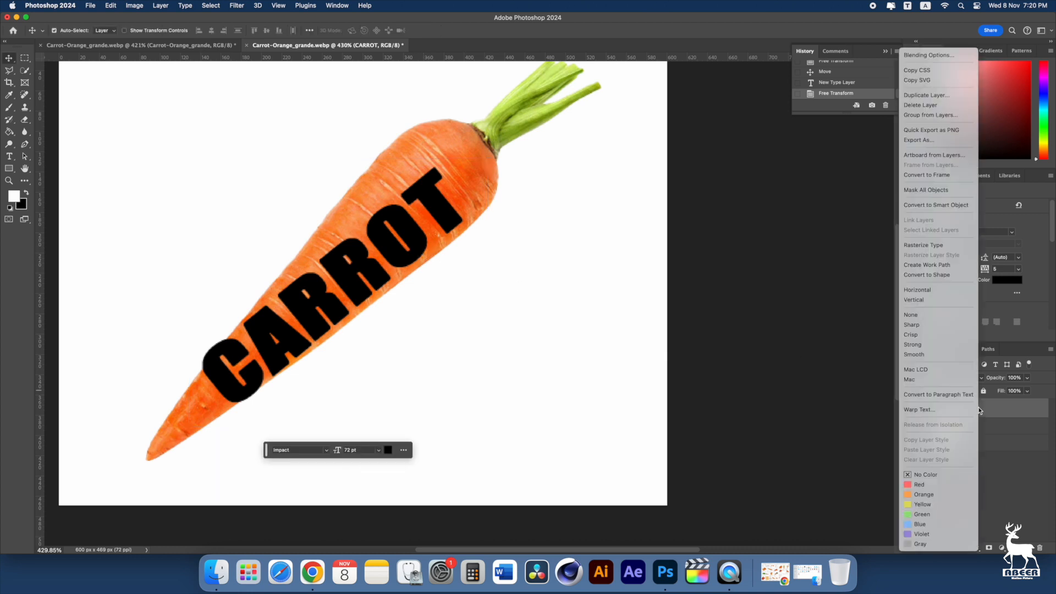
click(931, 245)
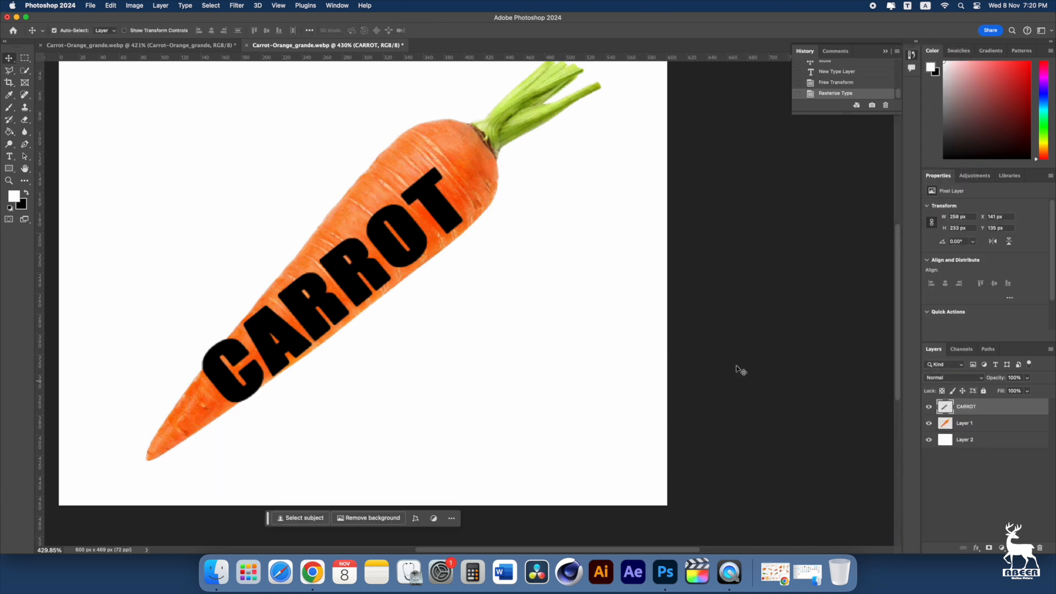
key(super+t)
right_click(352, 259)
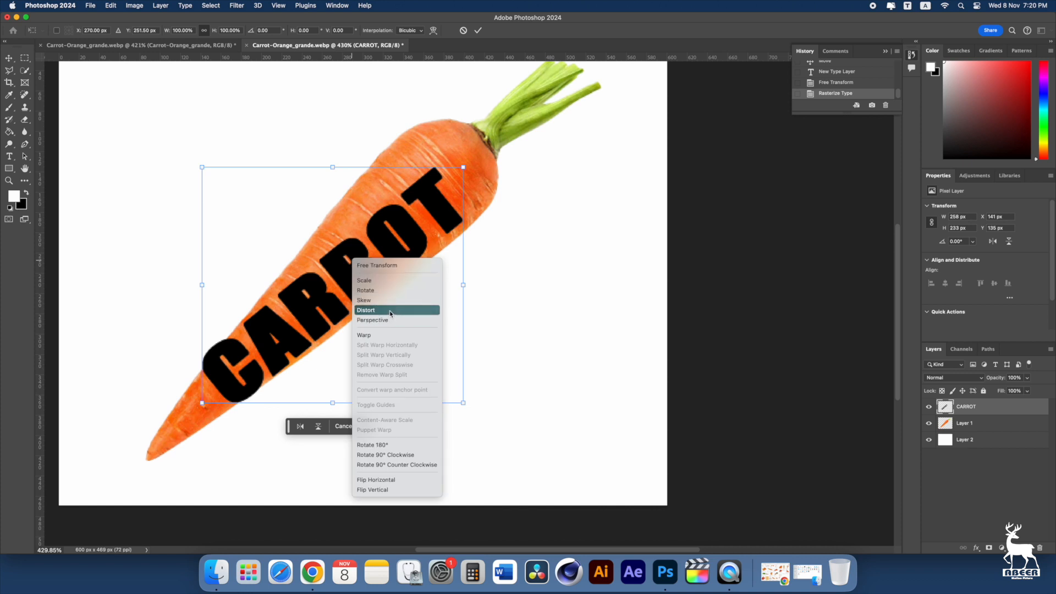
click(390, 311)
right_click(364, 273)
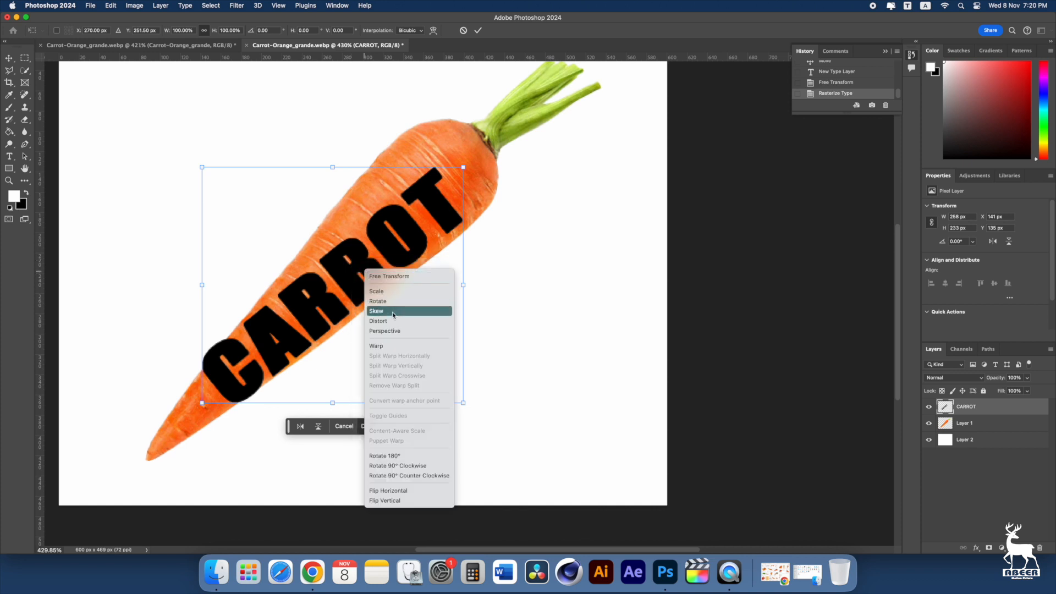
click(395, 346)
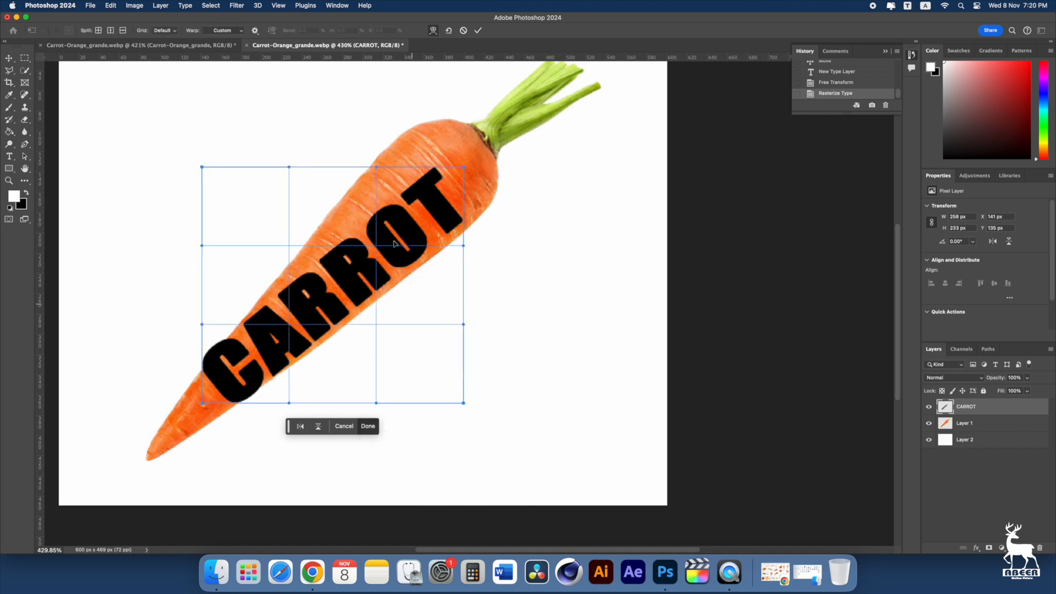
Bend the upper-left and central parts of the warp mesh so the middle letters stretch across the carrot's width
drag(288, 168, 204, 110)
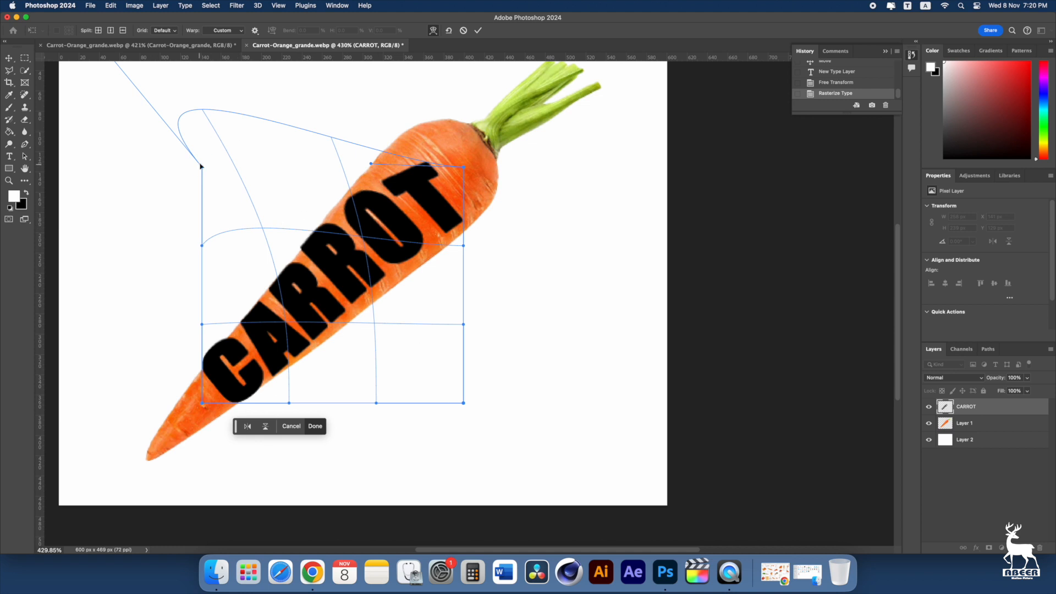
drag(201, 165, 228, 188)
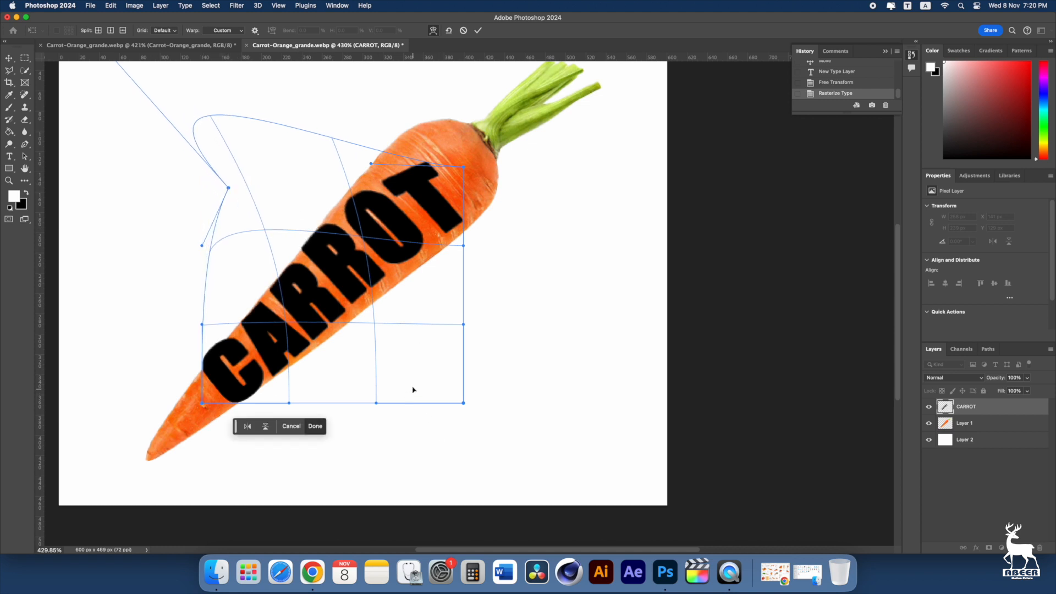
drag(379, 406, 385, 420)
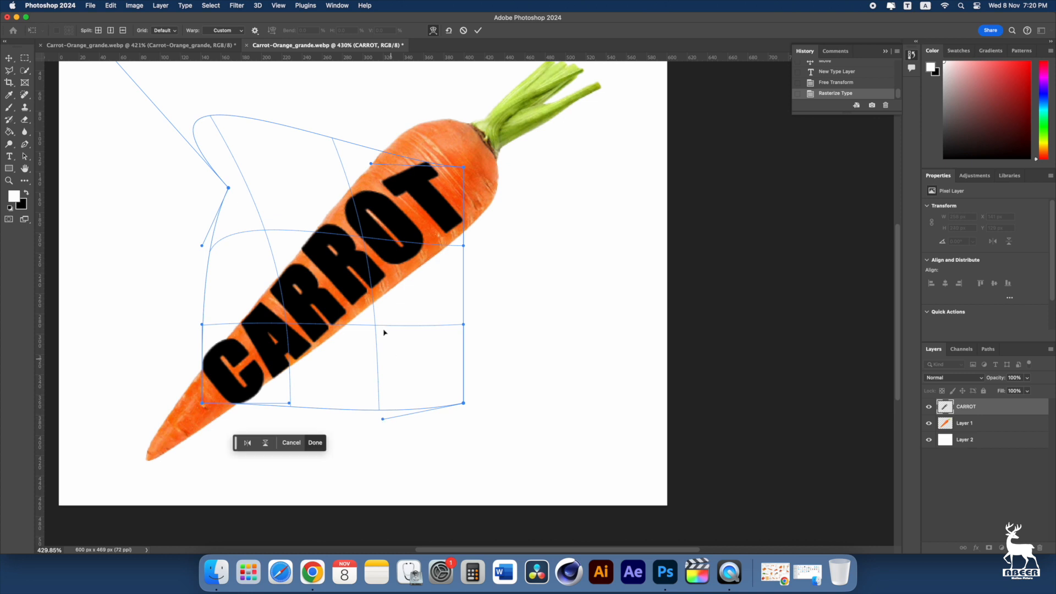
drag(369, 306, 384, 324)
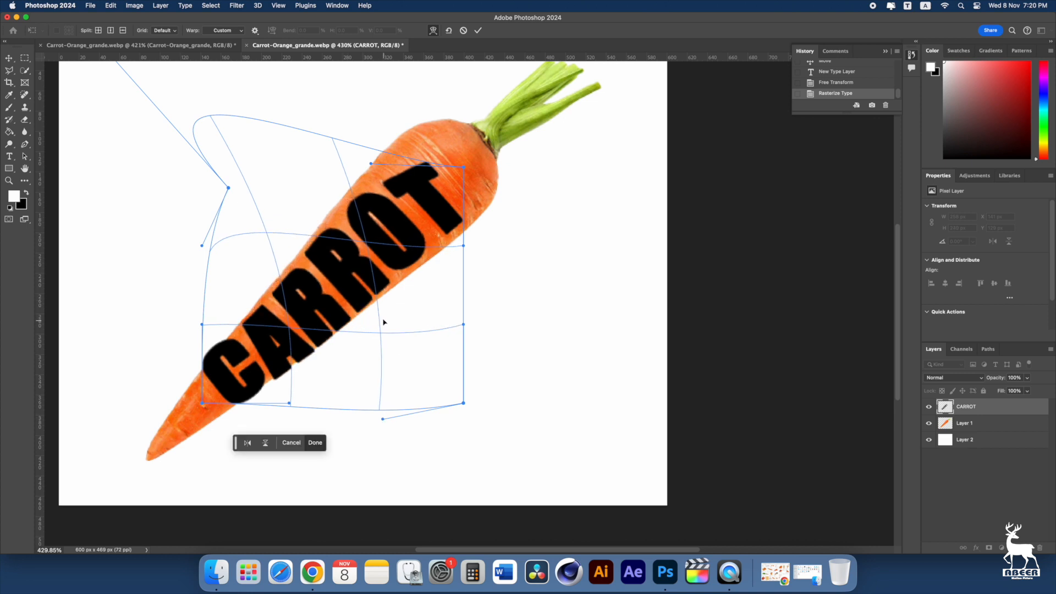
drag(366, 243, 362, 241)
Adjust the warp mesh along its lower and right sides so the letters' bases follow the carrot's lower edge
drag(464, 326, 493, 353)
drag(289, 403, 283, 393)
drag(384, 412, 382, 409)
drag(380, 301, 376, 302)
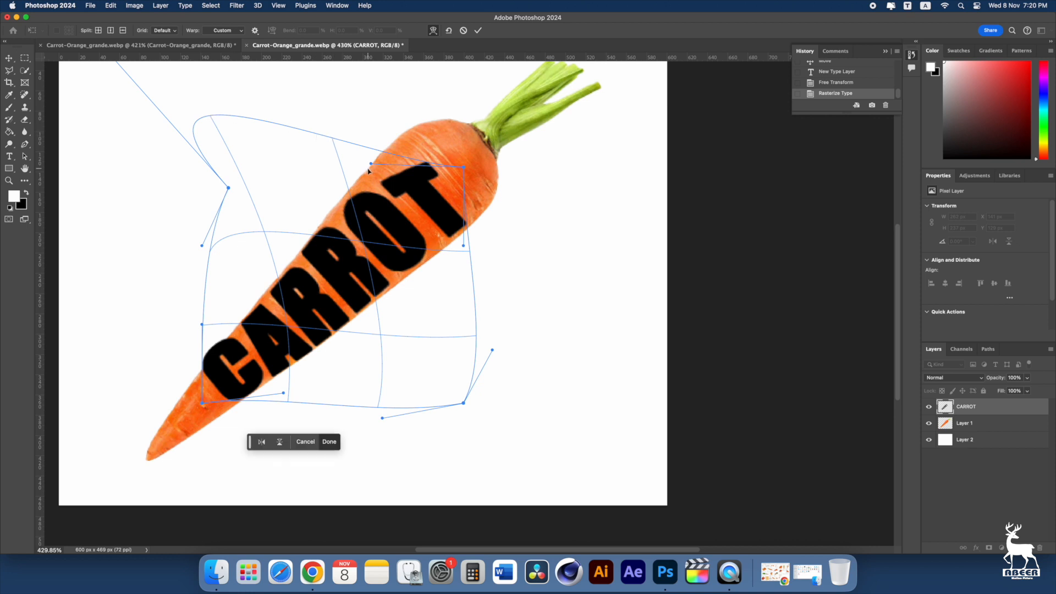
drag(362, 207, 363, 203)
drag(464, 245, 475, 252)
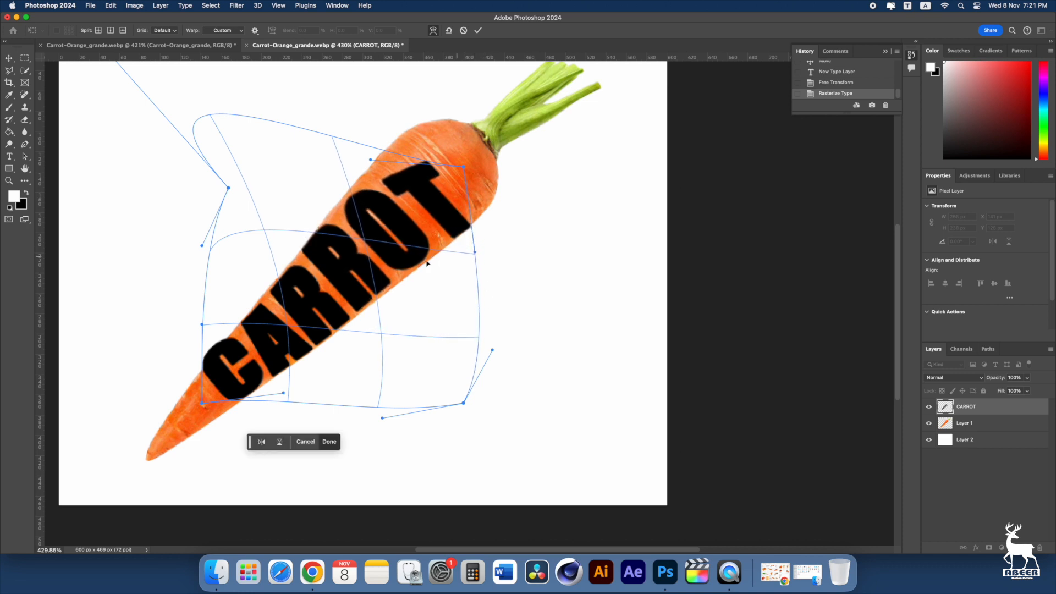
drag(372, 276, 372, 280)
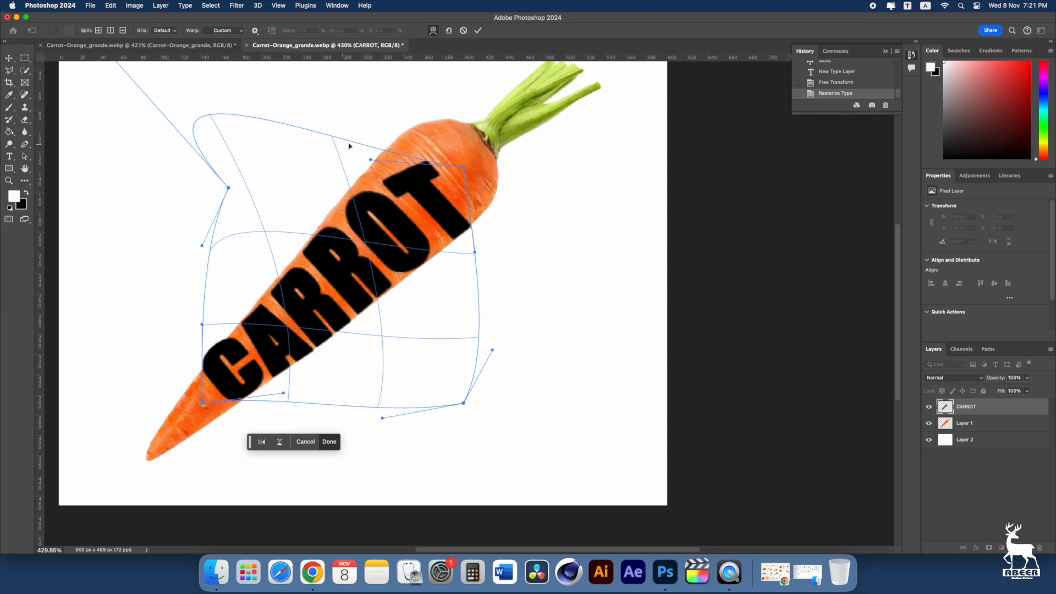
Stretch the letters O and T towards the carrot's wide end with the upper-right warp handles and apply the warp
drag(332, 137, 316, 119)
drag(473, 258, 478, 252)
drag(464, 168, 450, 148)
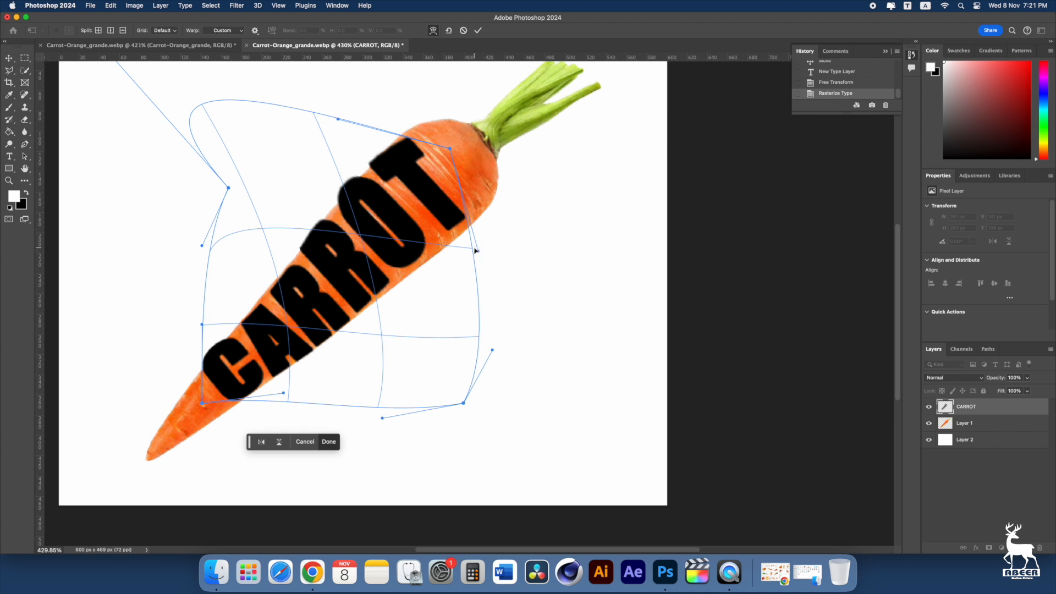
drag(477, 251, 453, 251)
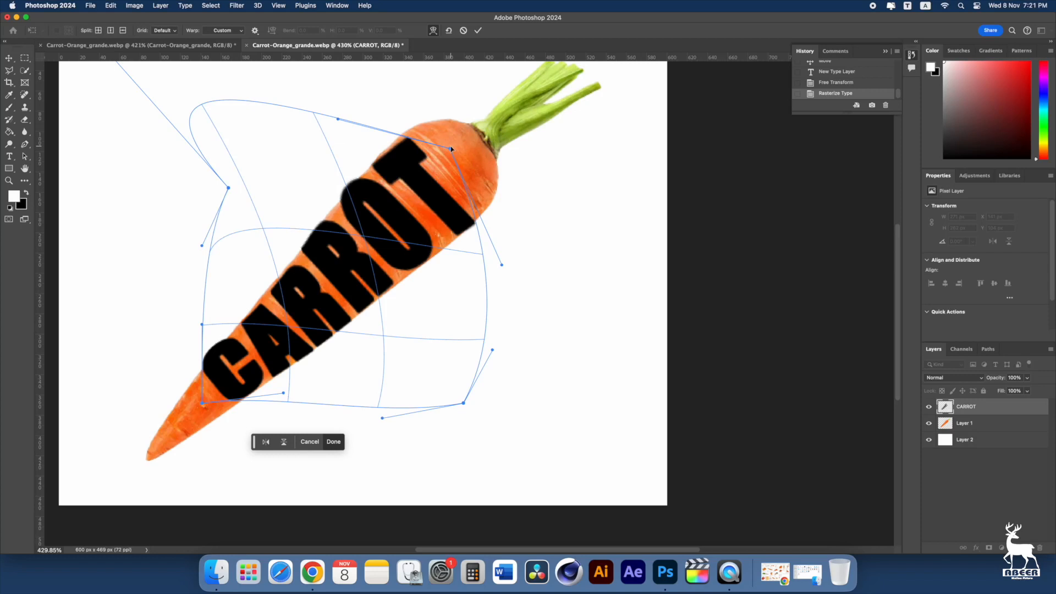
drag(451, 148, 445, 146)
drag(503, 267, 508, 267)
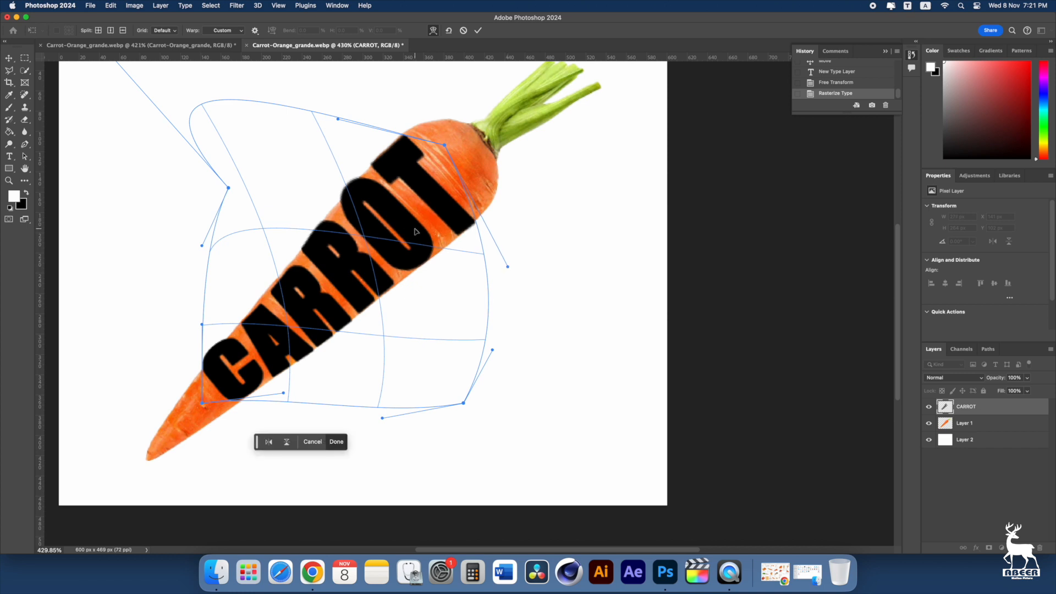
click(337, 443)
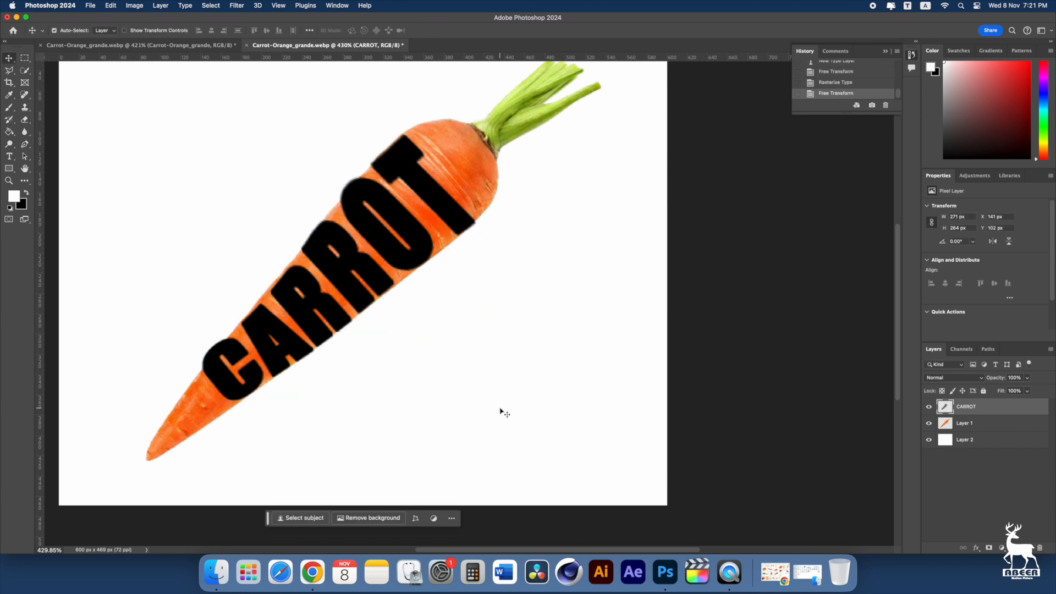
Duplicate Layer 1 and place the copy above the CARROT layer
right_click(988, 422)
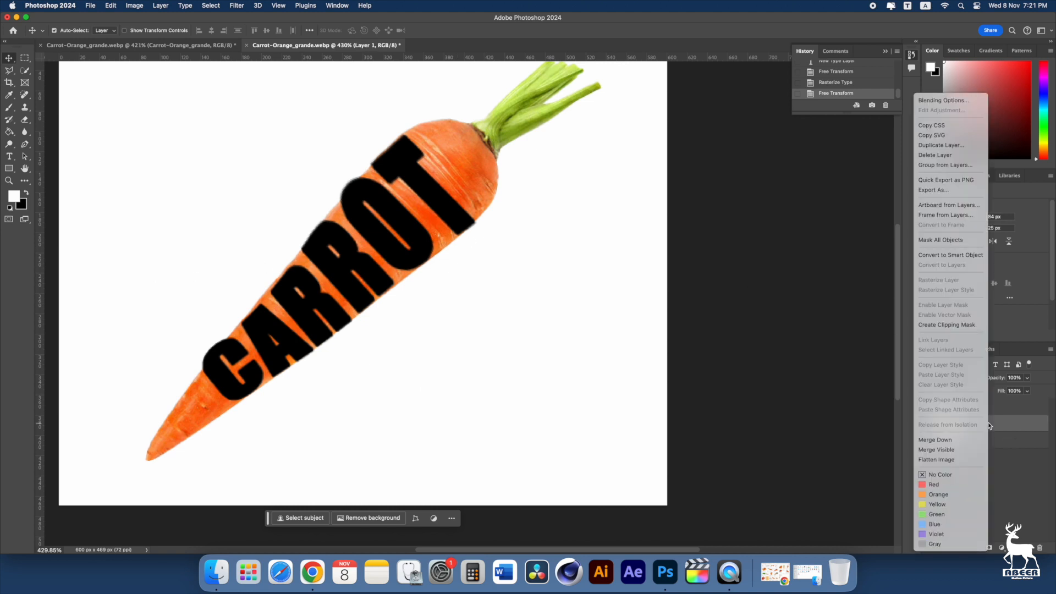
click(941, 146)
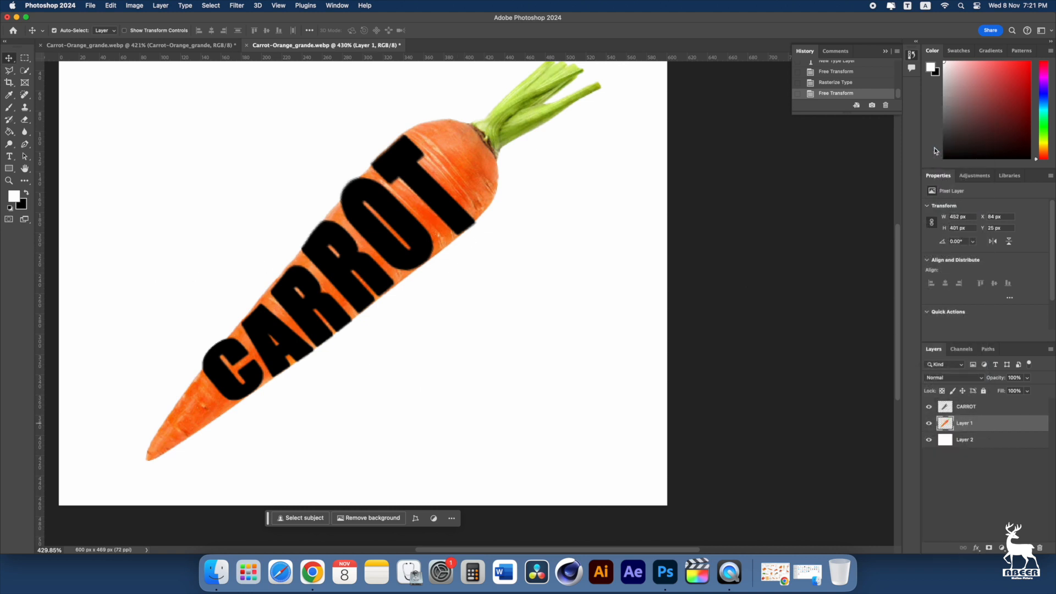
click(615, 252)
drag(1007, 429, 984, 412)
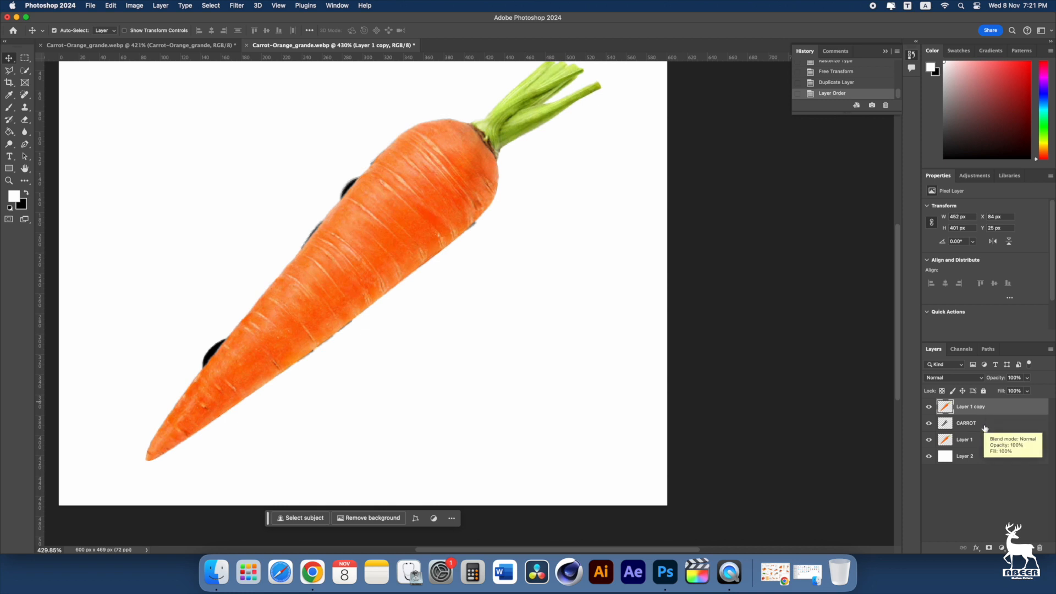
Try clipping the Layer 1 copy to the CARROT layer, toggle the copy's visibility, and undo these changes
alt+click(975, 412)
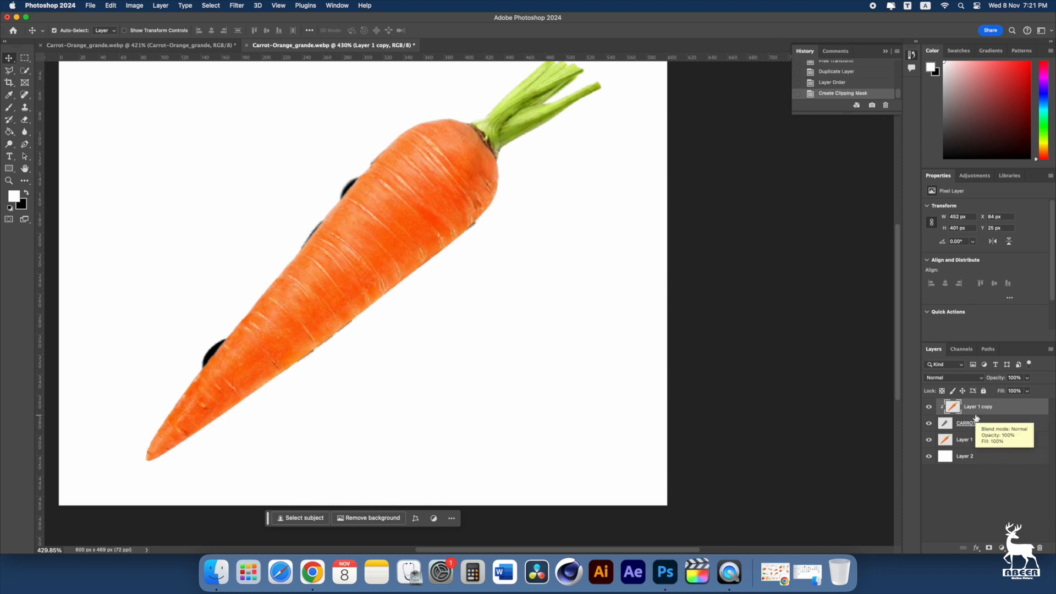
click(929, 409)
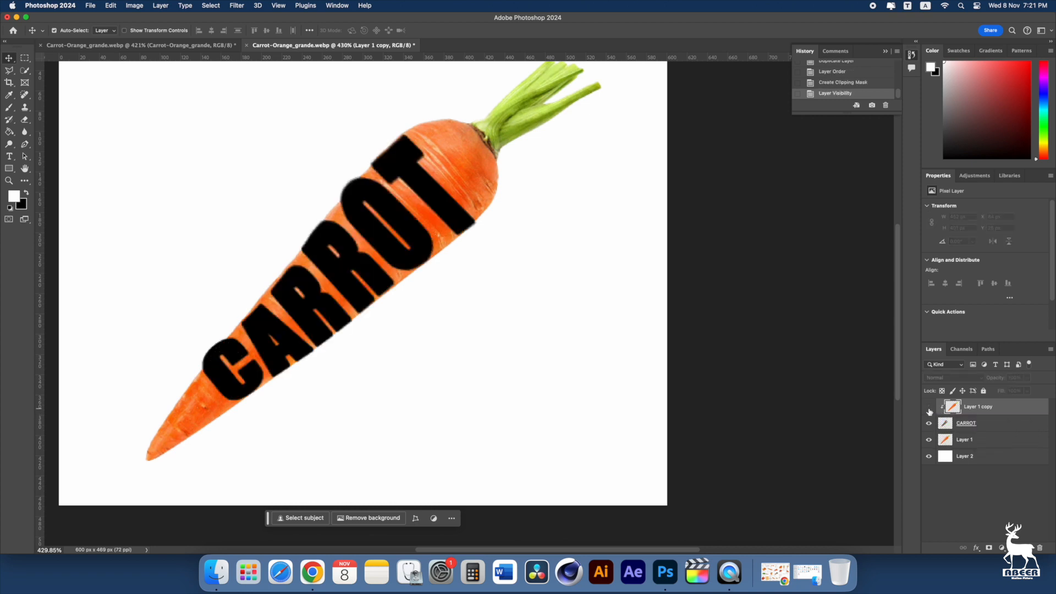
click(929, 408)
key(super+z)
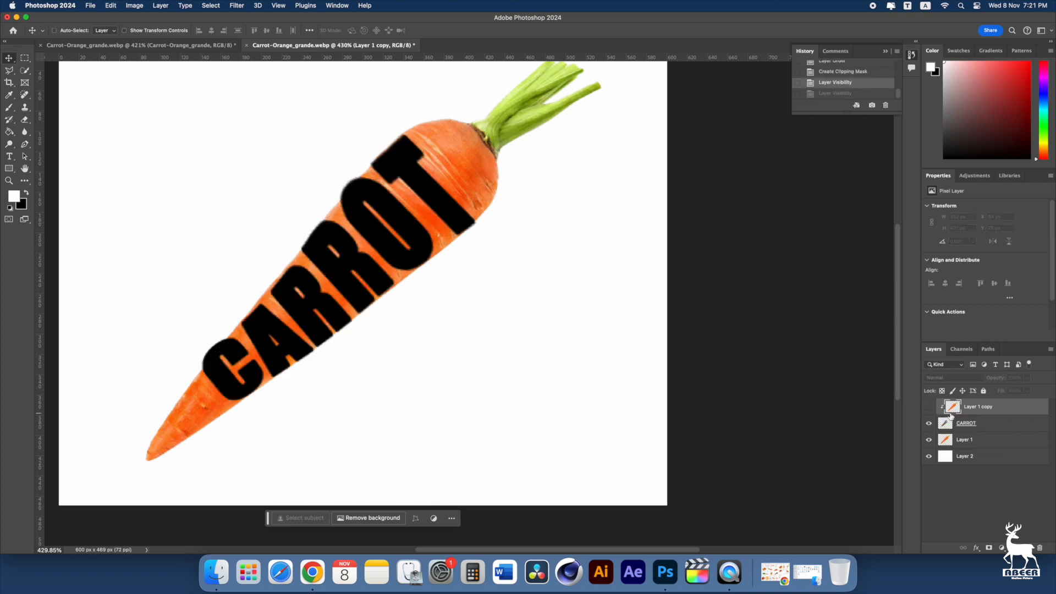
key(super+z)
key(super+z)
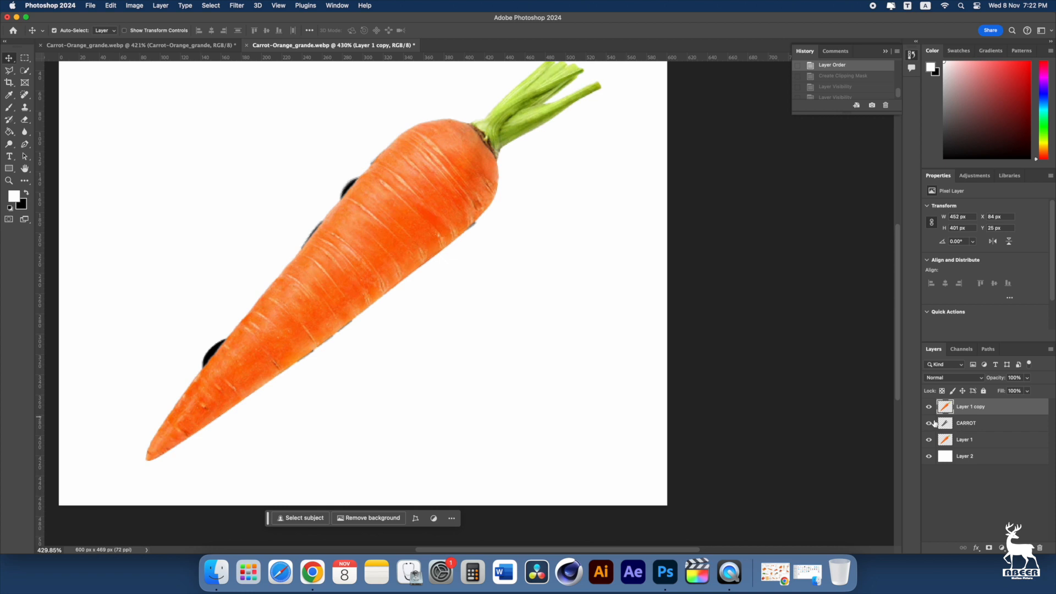
Hide Layer 1, preview the Layer 1 copy clipped to the CARROT layer, and undo the clipping mask
click(929, 441)
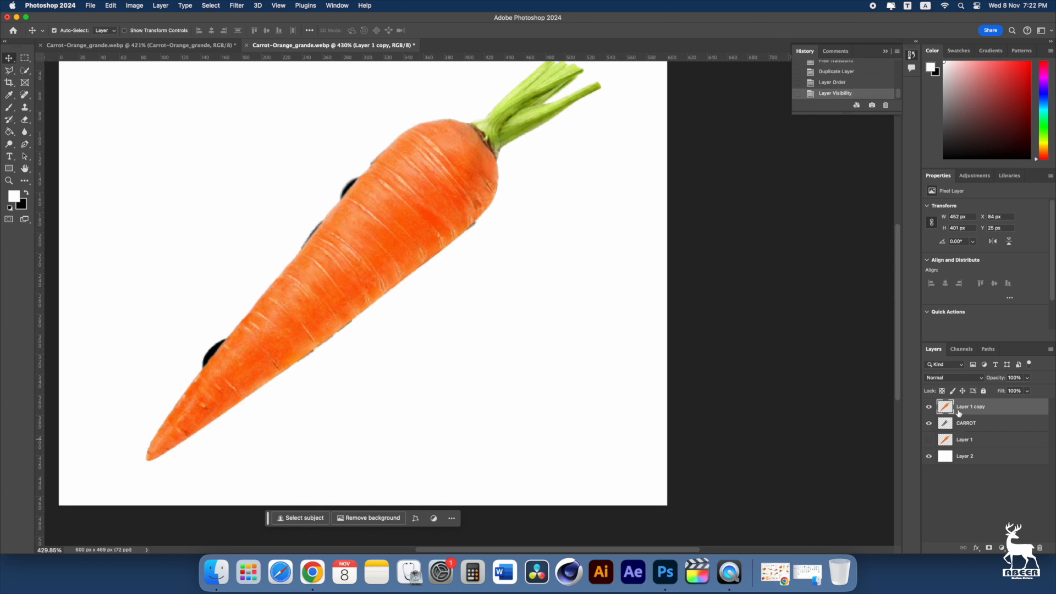
alt+click(960, 412)
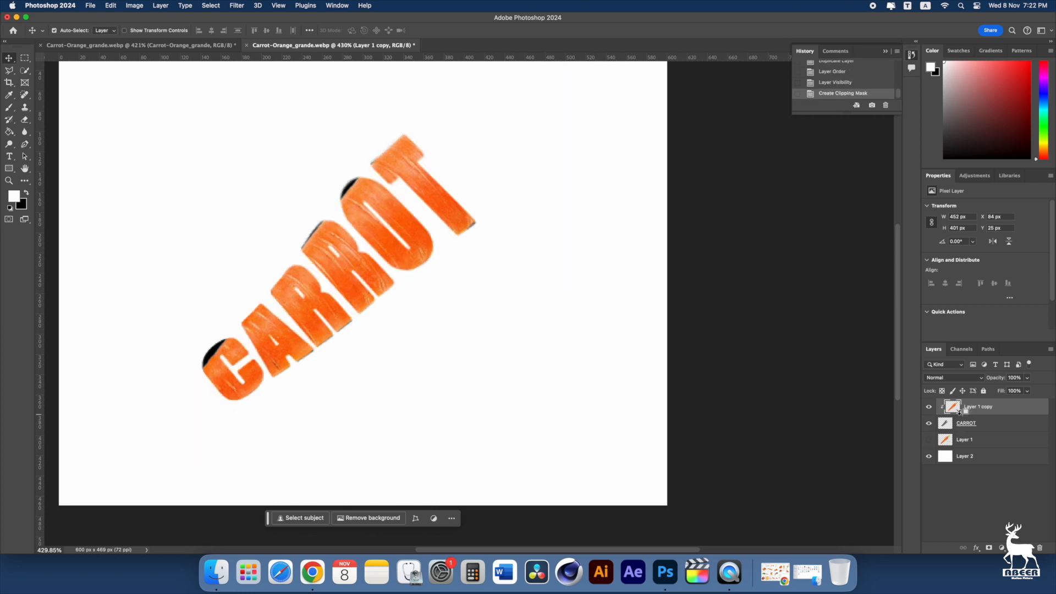
key(super+z)
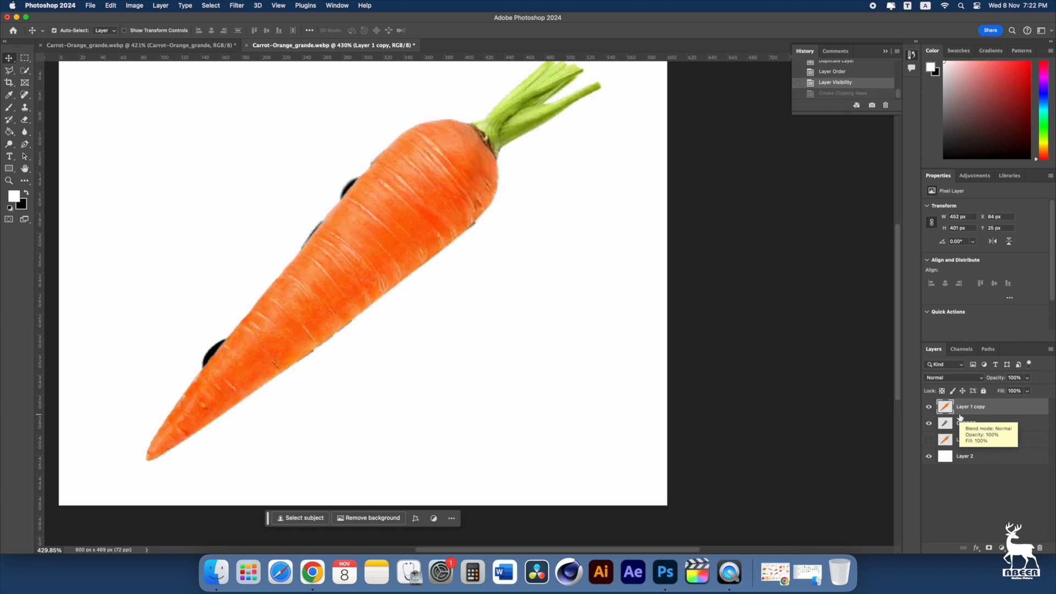
Start a free transform of the CARROT layer
click(963, 423)
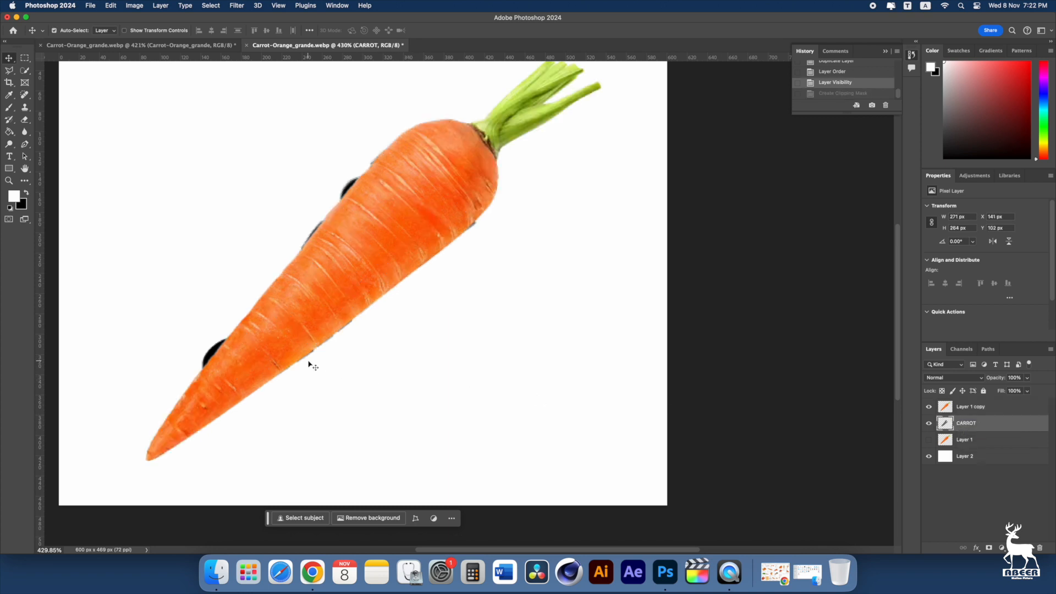
key(super+t)
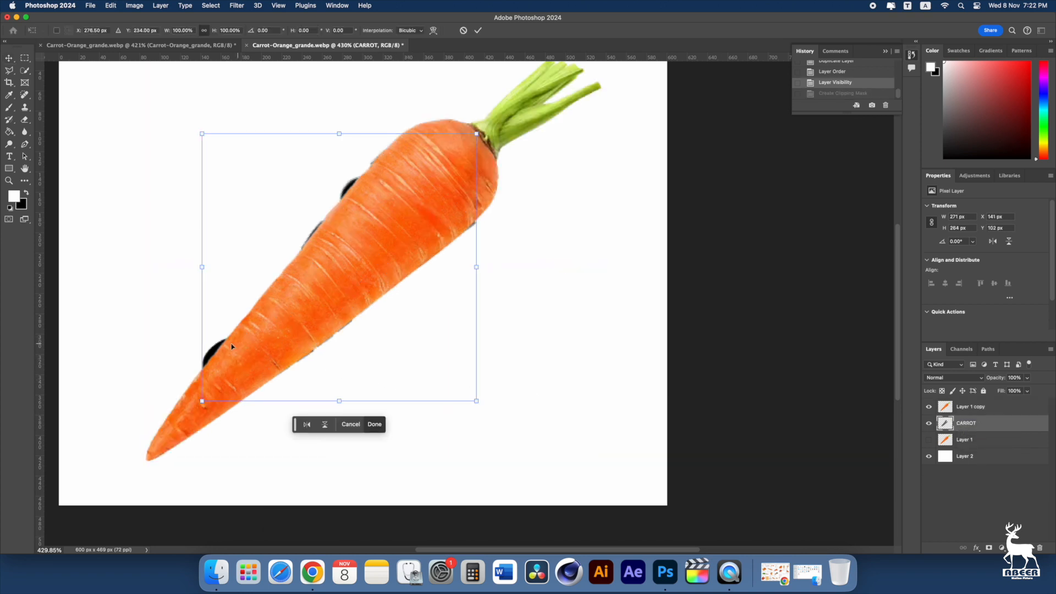
right_click(216, 342)
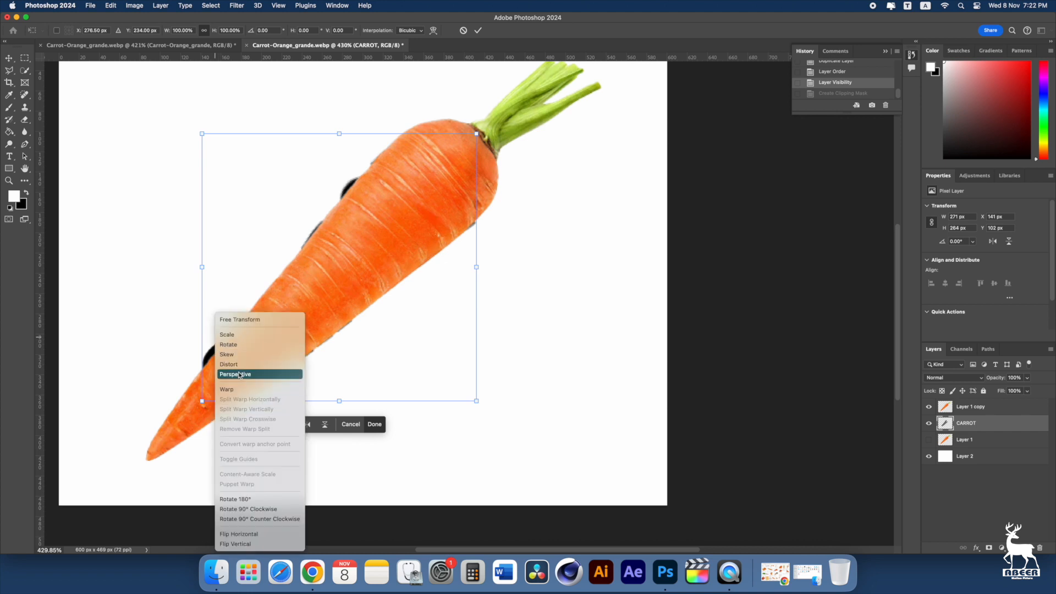
click(242, 365)
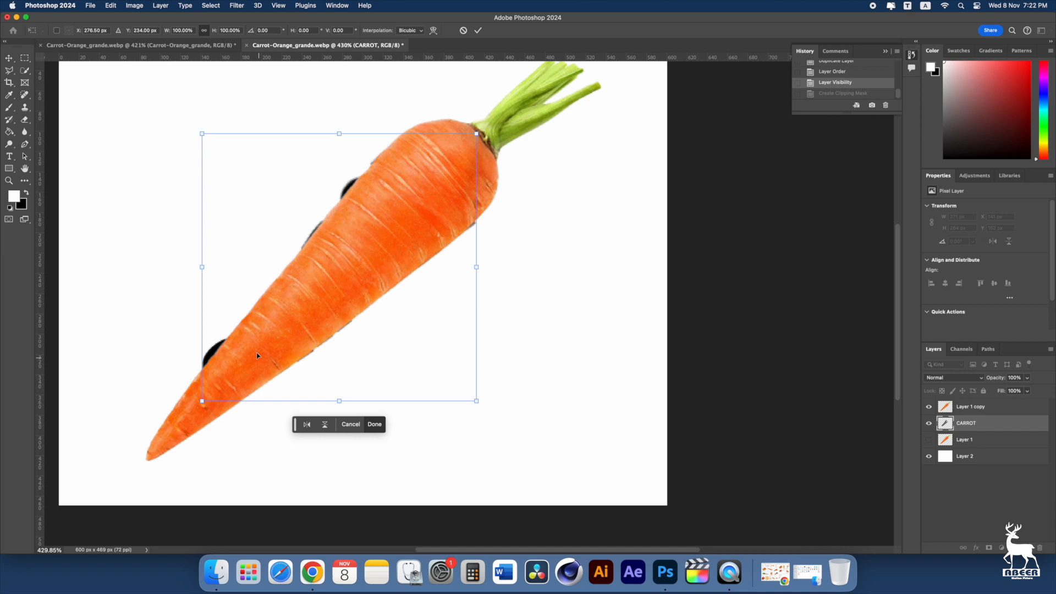
right_click(214, 347)
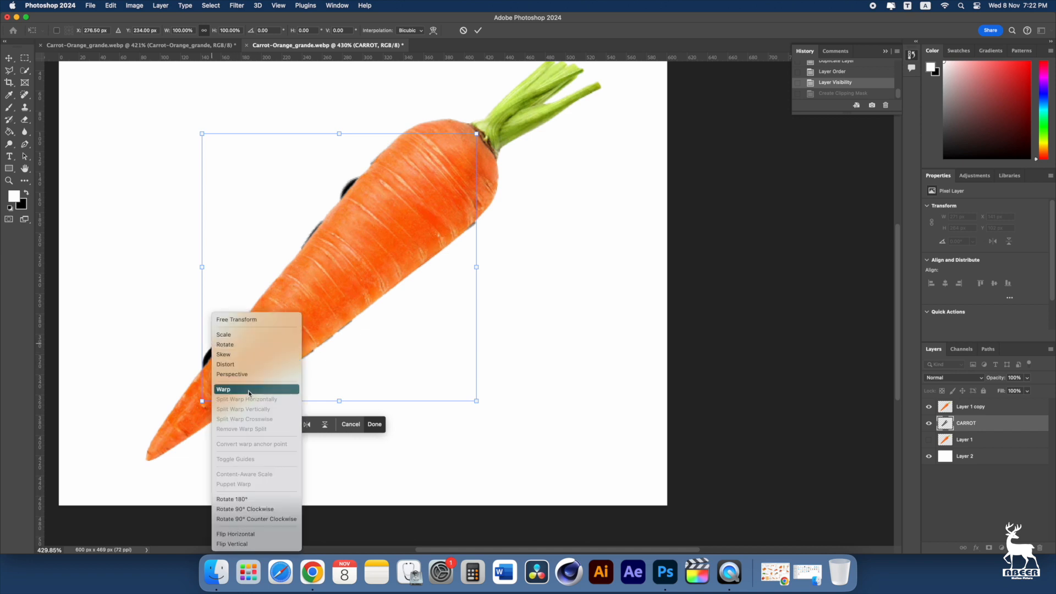
click(231, 365)
right_click(224, 325)
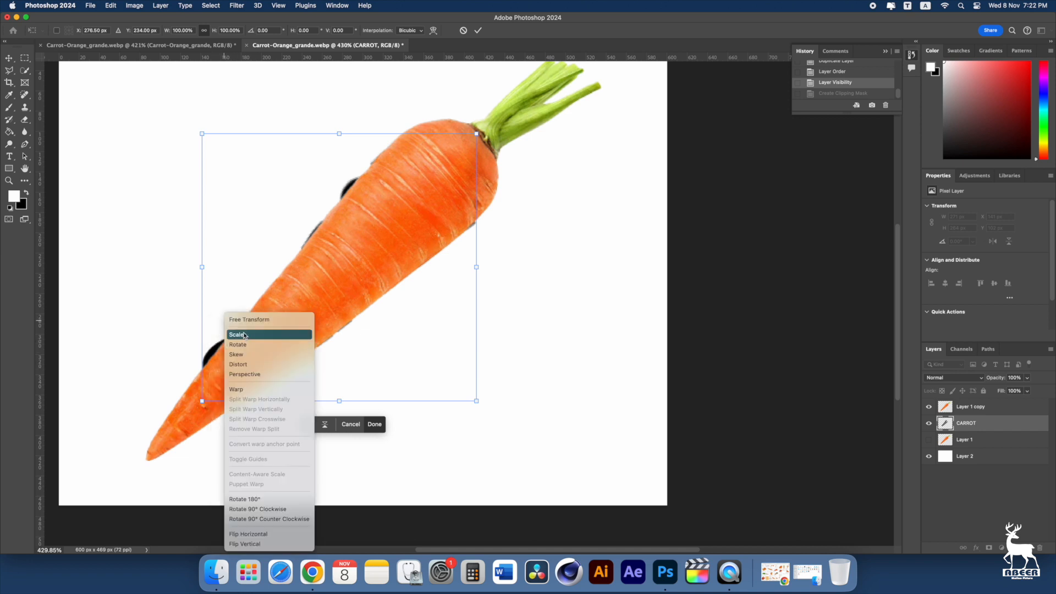
click(239, 334)
right_click(226, 333)
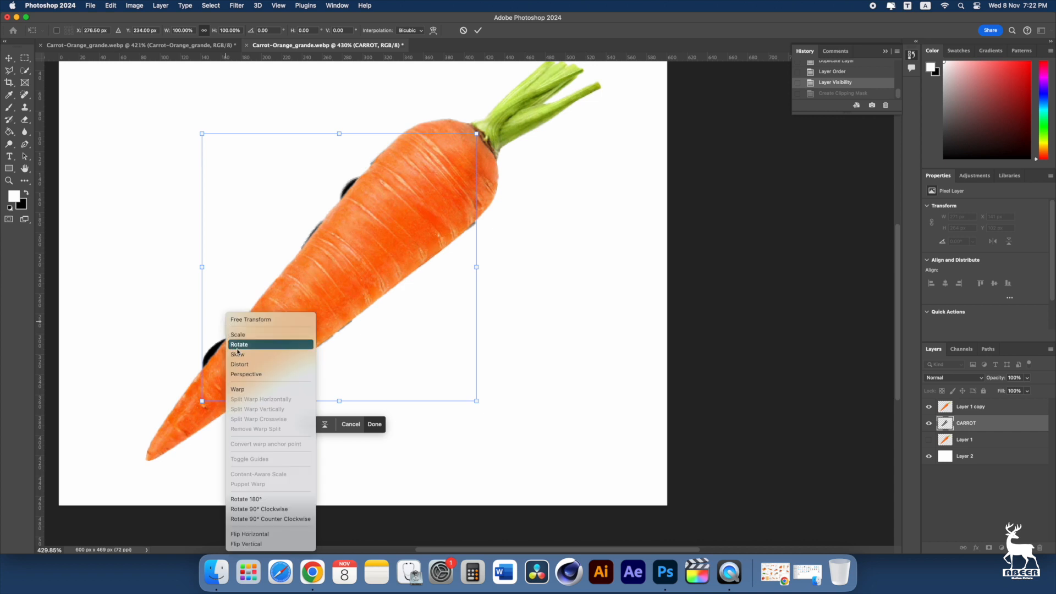
click(238, 347)
right_click(238, 348)
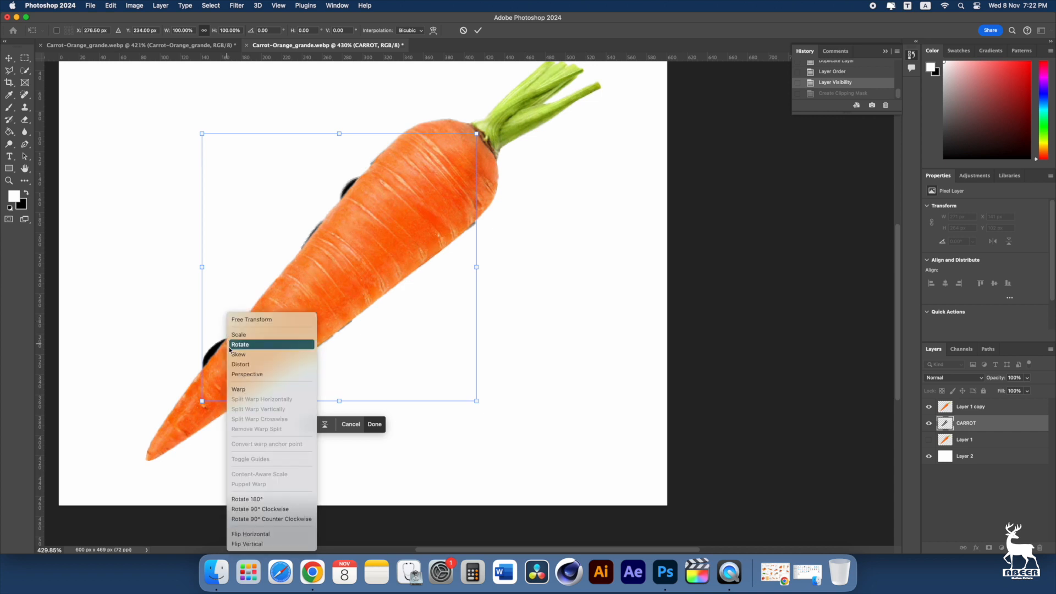
click(243, 364)
right_click(243, 366)
click(238, 373)
right_click(238, 376)
click(237, 374)
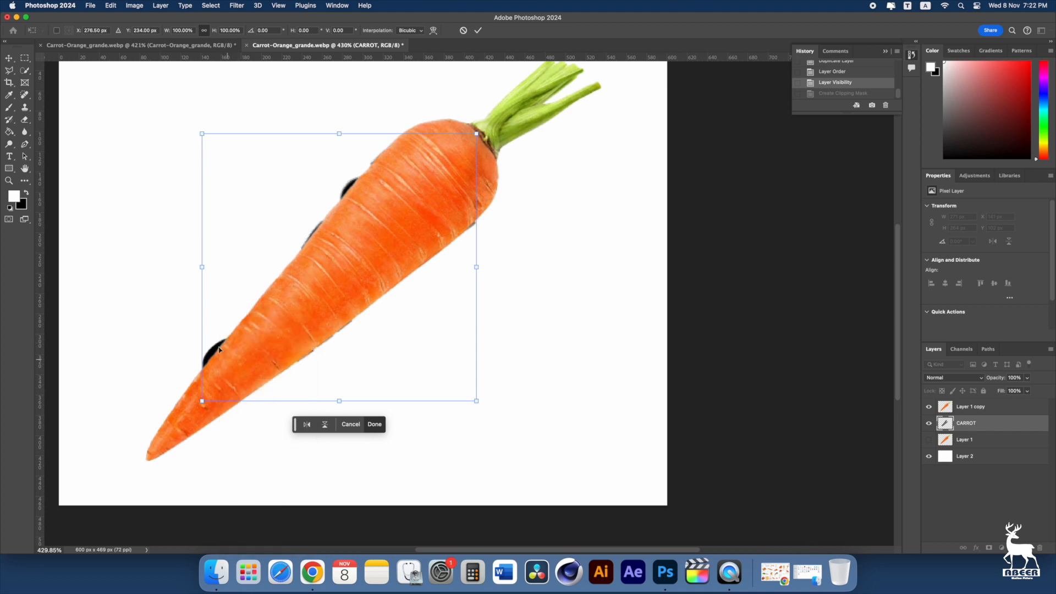
Warp the CARROT lettering inward at its lower-right corner and outer edges to fit inside the carrot's outline, and apply the warp
right_click(220, 312)
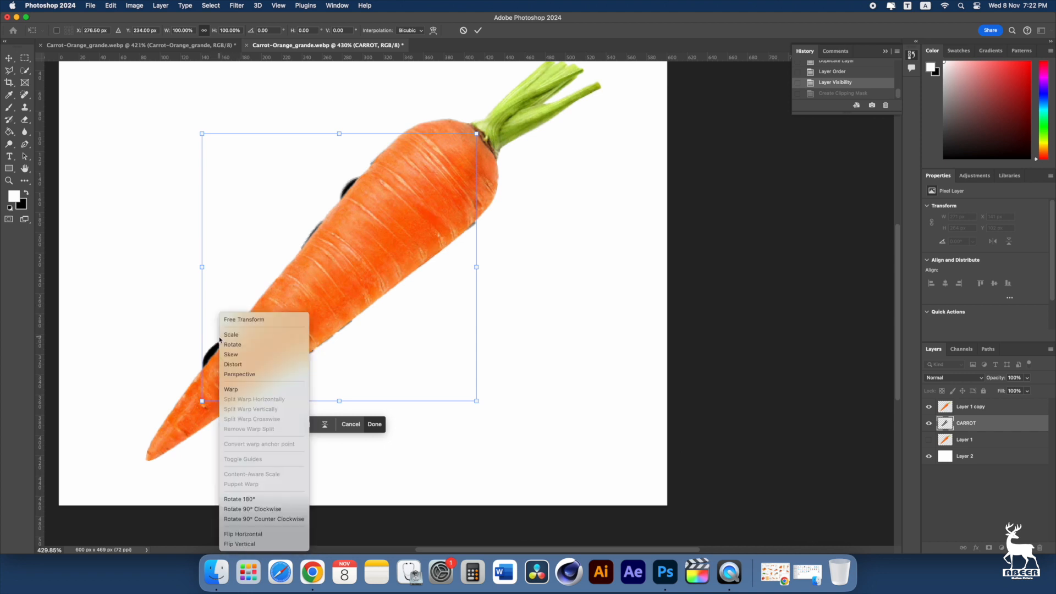
click(234, 389)
drag(203, 315, 207, 334)
drag(477, 402, 414, 393)
drag(293, 401, 287, 391)
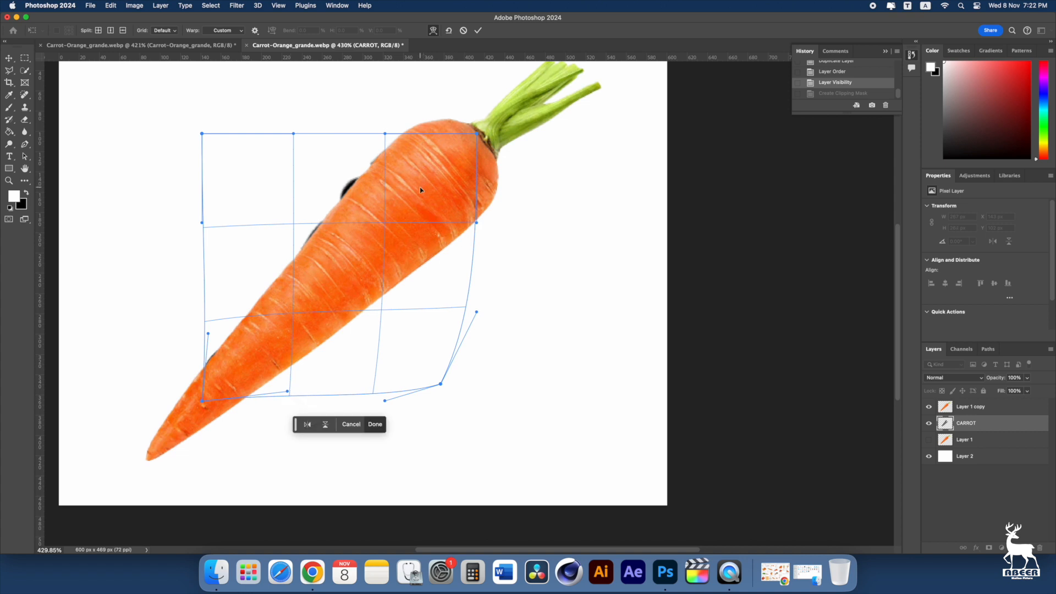
drag(384, 137, 403, 154)
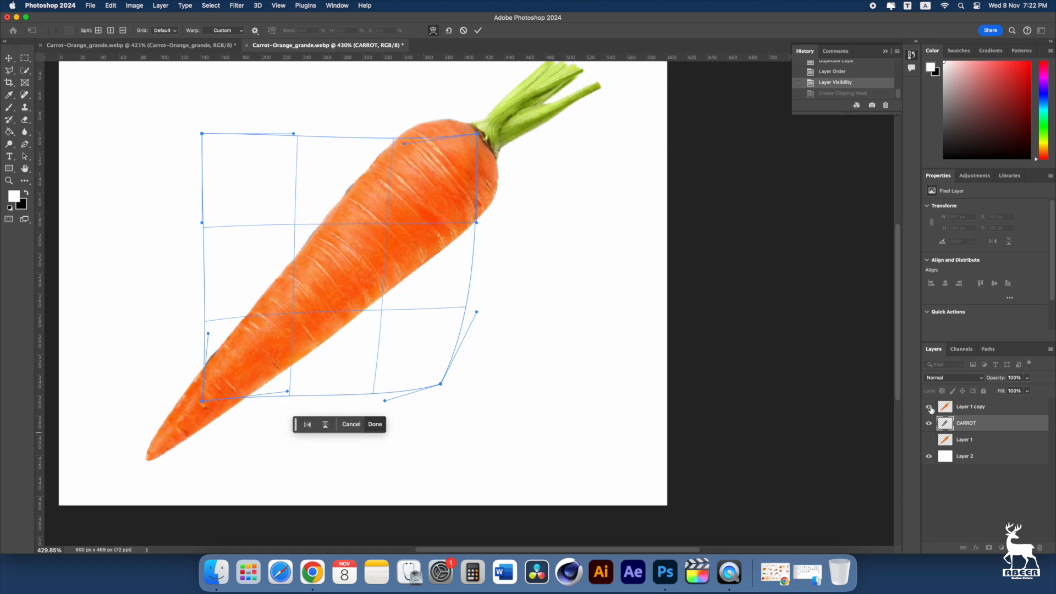
click(929, 407)
Show Layer 1 in place of Layer 1 copy and hide the rulers
click(929, 407)
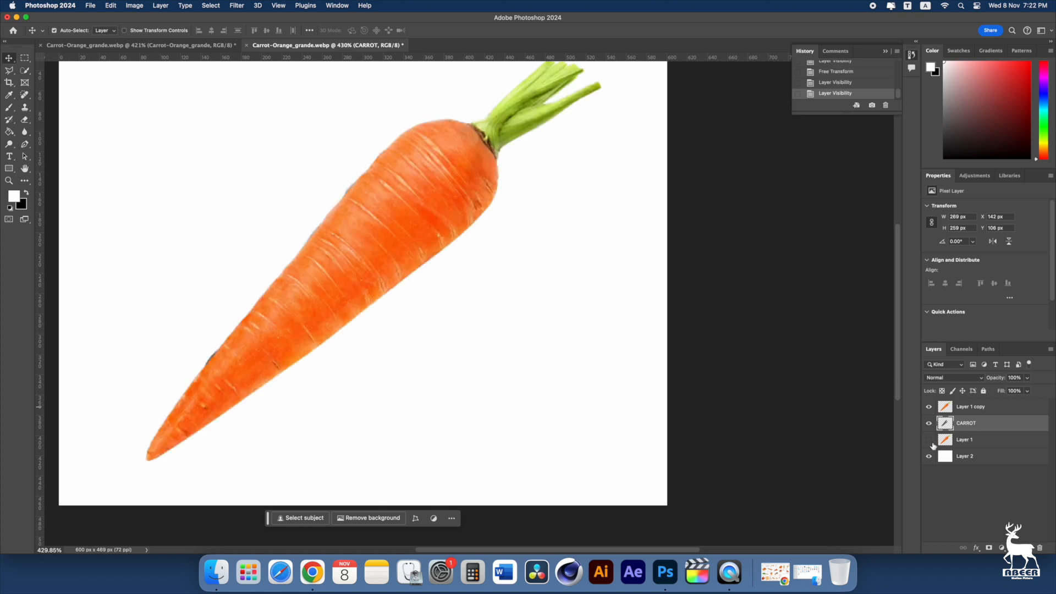
click(930, 408)
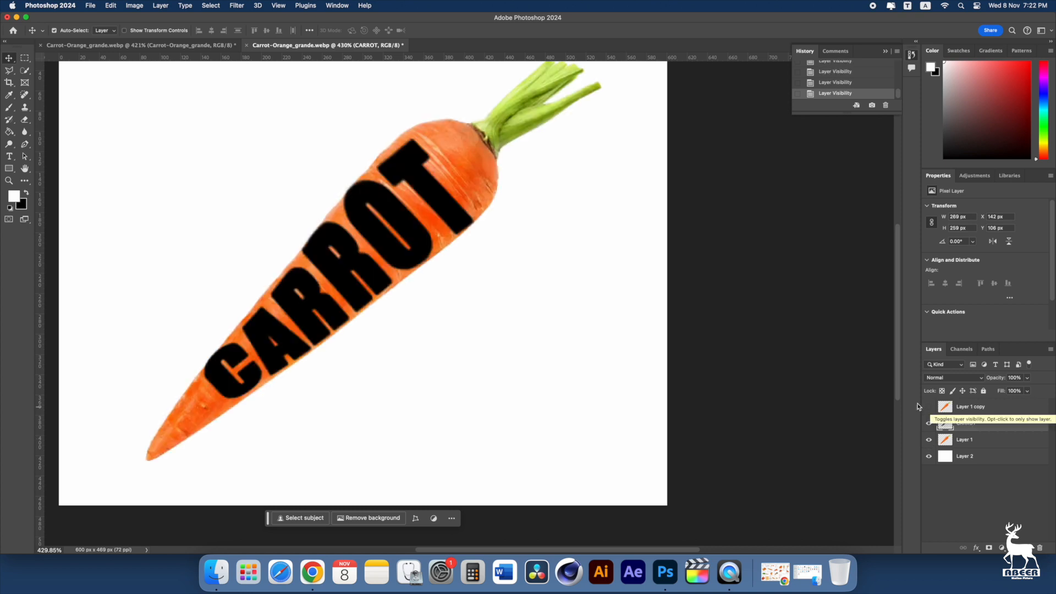
key(super+r)
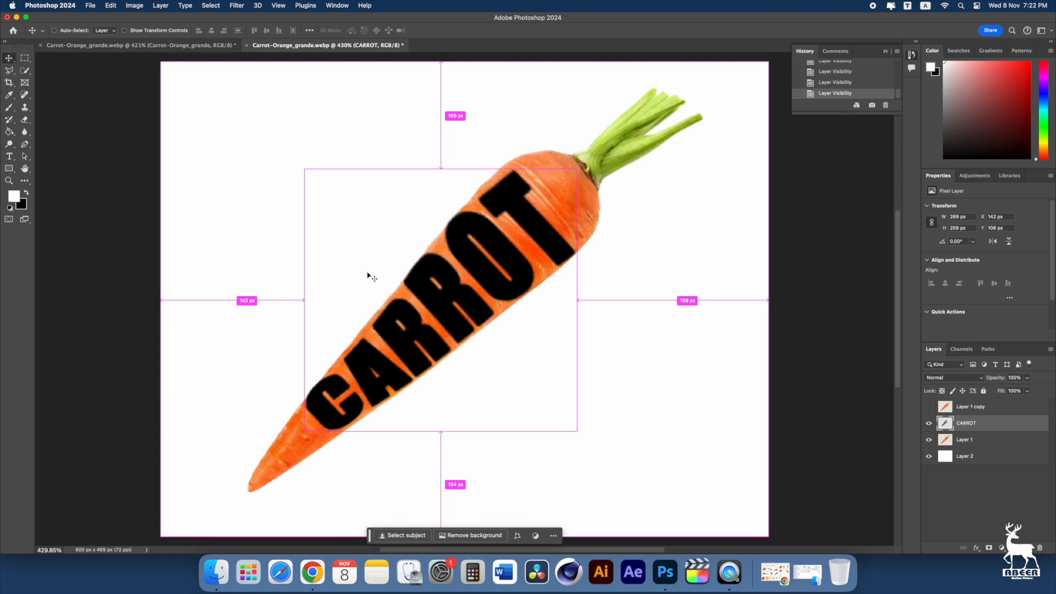
Warp the CARROT layer again, pushing the middle letters out toward the carrot's edges and lowering the bottom edge near the C
key(super+t)
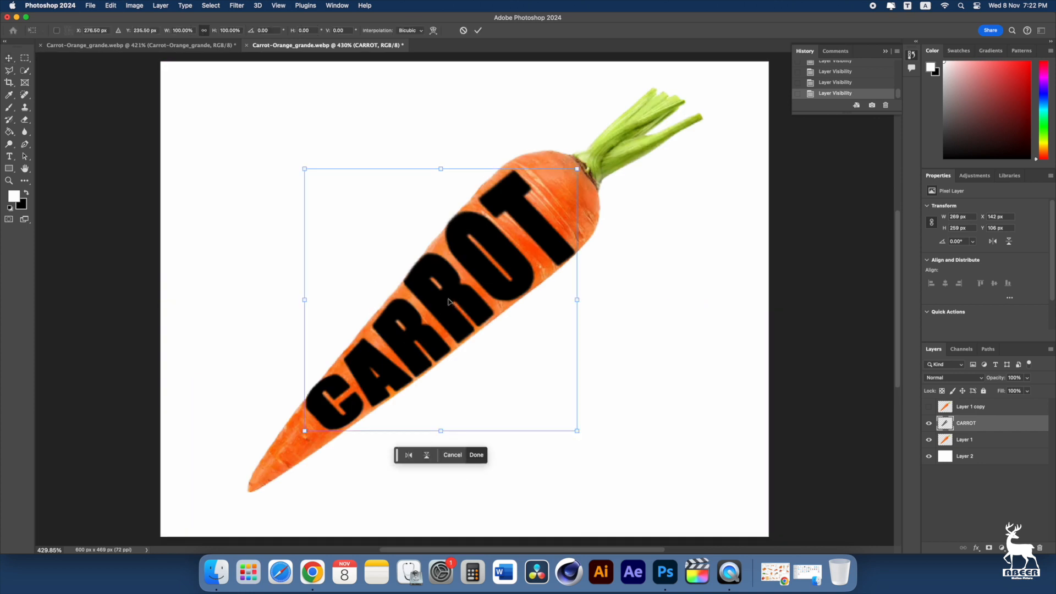
right_click(449, 302)
click(487, 374)
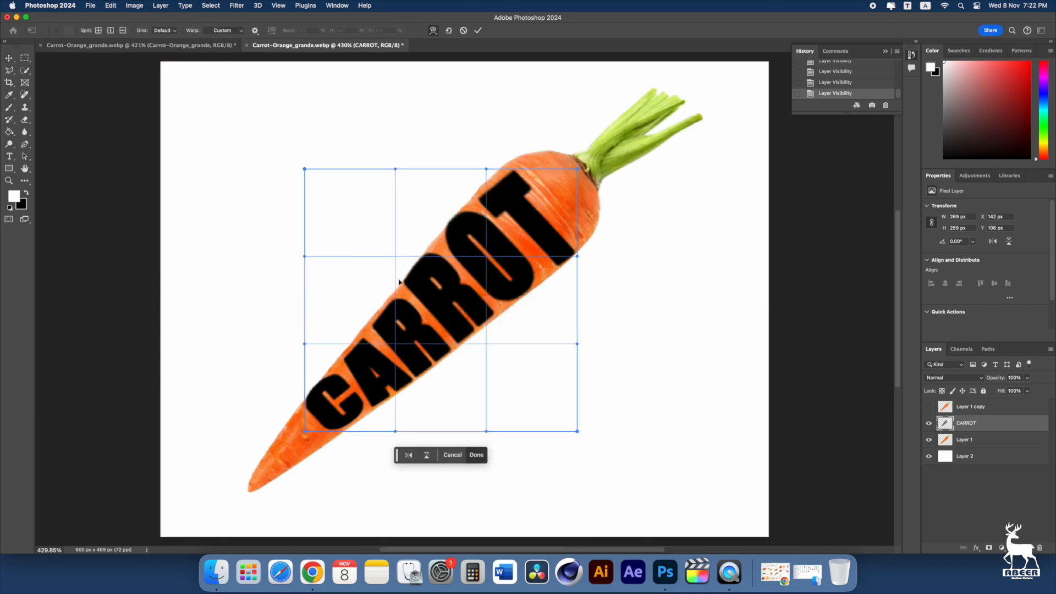
drag(395, 265, 390, 259)
drag(483, 344, 484, 347)
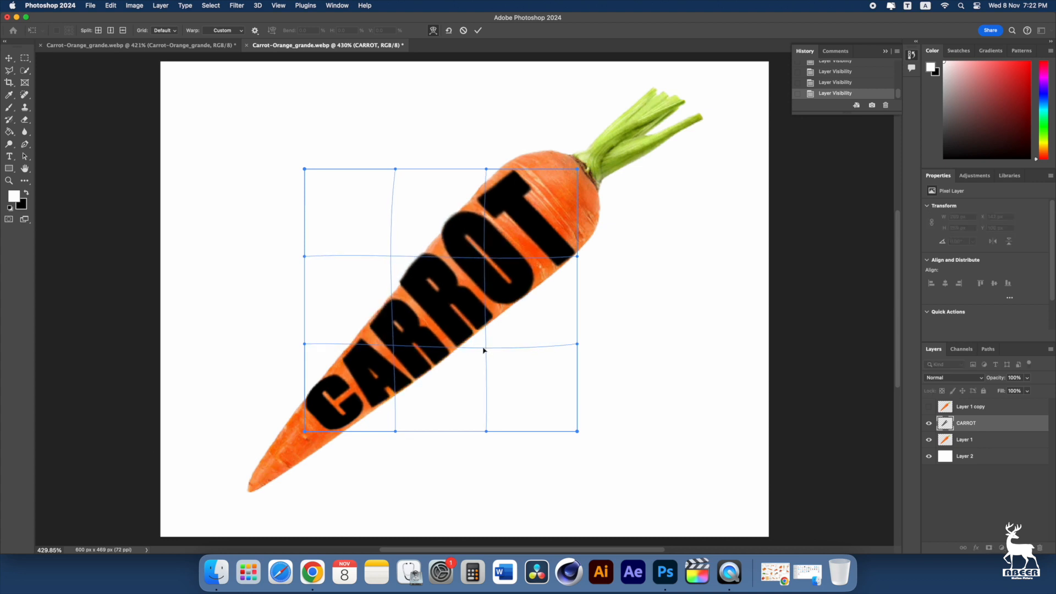
drag(392, 345, 391, 346)
drag(395, 433, 401, 444)
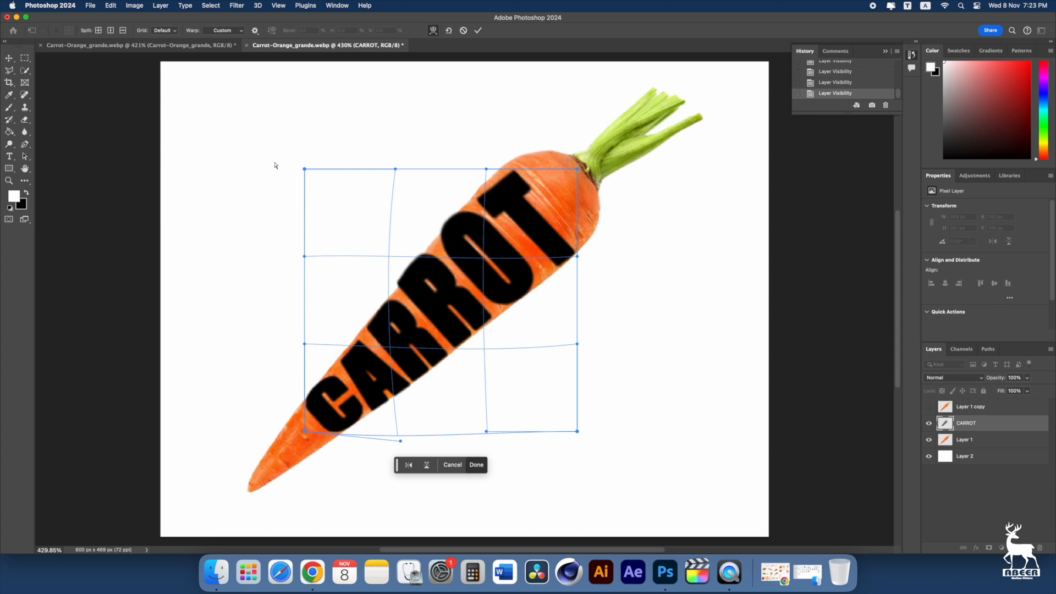
Pull the warp grid's upper-left corner and nearby handles inward, and adjust the handles around the letters C and A
mouse_move(305, 258)
mouse_down()
mouse_move(297, 243)
mouse_move(312, 267)
mouse_up()
drag(396, 172, 405, 182)
drag(306, 170, 315, 179)
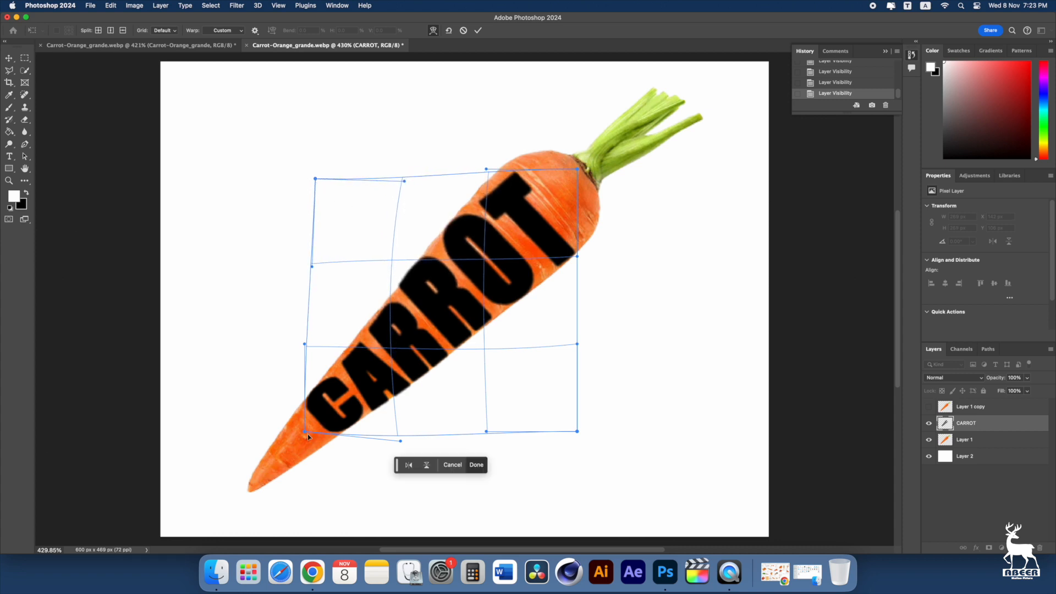
drag(401, 441, 399, 441)
mouse_move(306, 347)
mouse_down()
mouse_move(293, 336)
mouse_move(303, 350)
mouse_up()
drag(393, 351, 389, 351)
Fine-tune the warp grid's left, upper, inner and bottom handles so the letters follow the carrot's outline, and apply the warp
drag(311, 264, 307, 253)
drag(405, 181, 407, 186)
drag(390, 259, 393, 261)
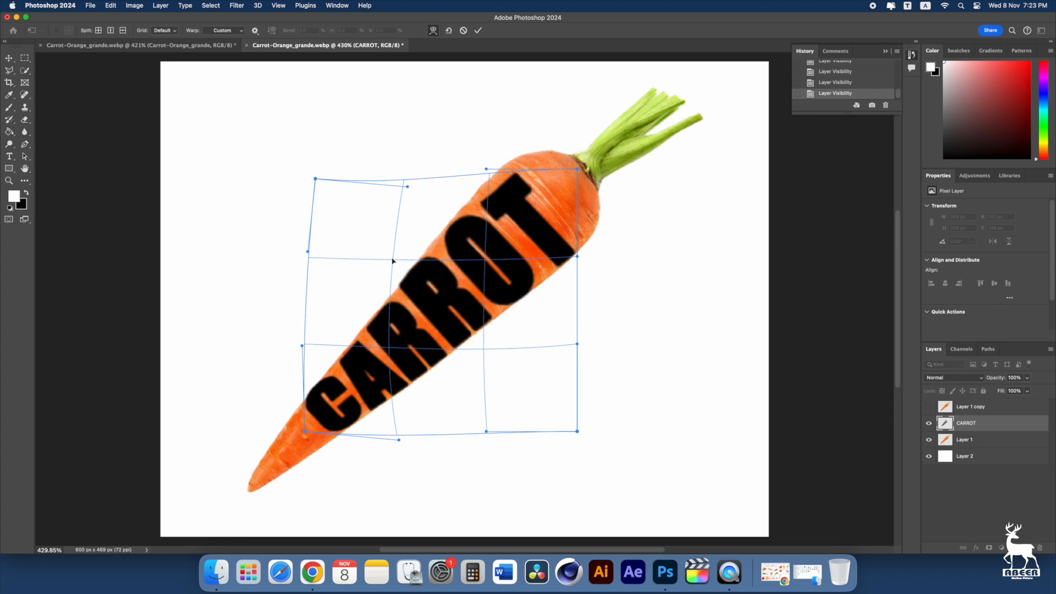
drag(392, 351, 390, 350)
drag(486, 432, 492, 439)
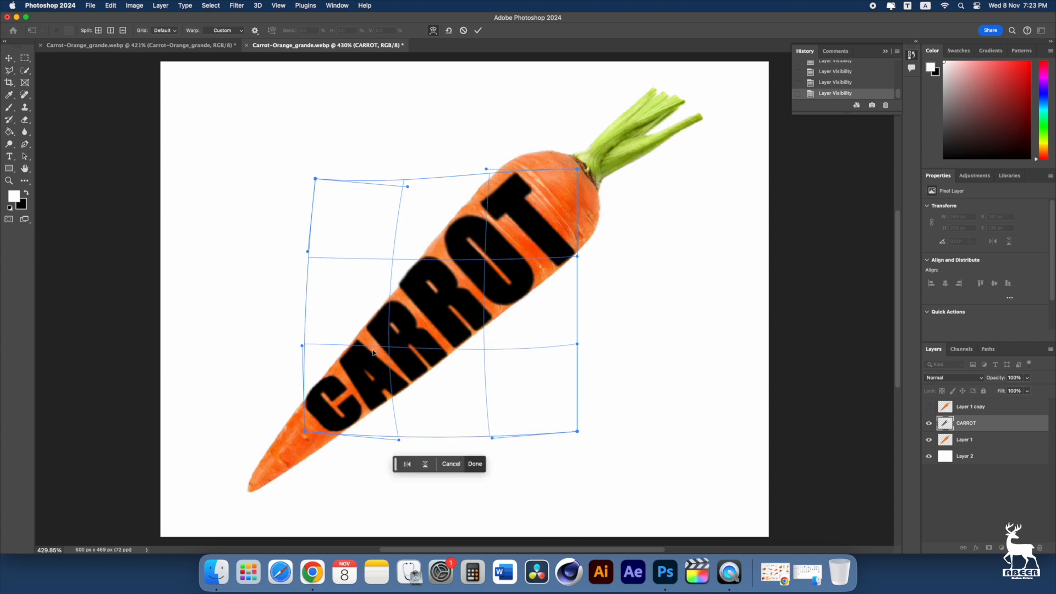
drag(306, 347, 306, 343)
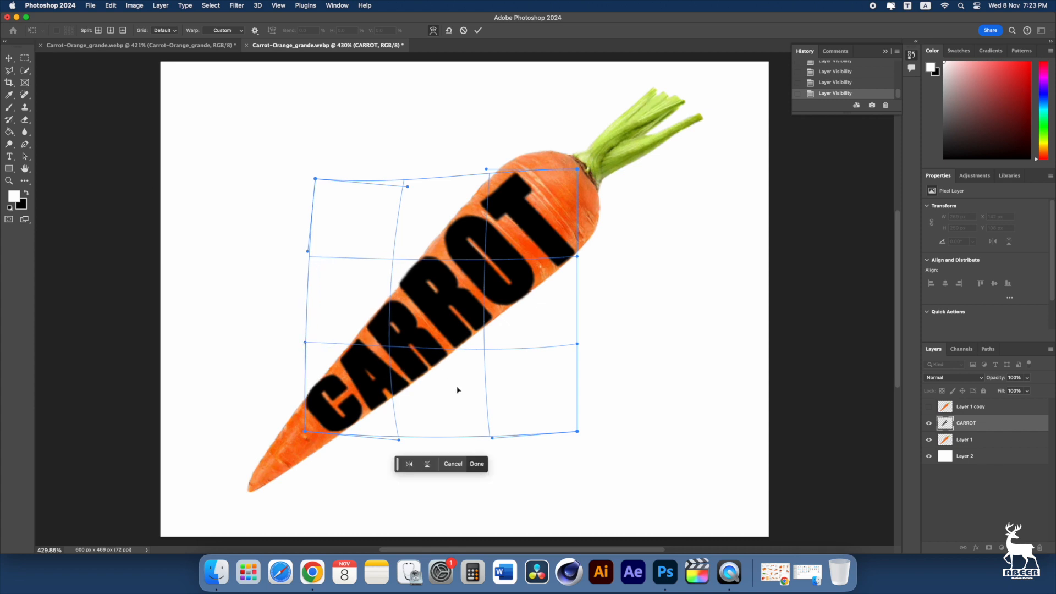
click(477, 464)
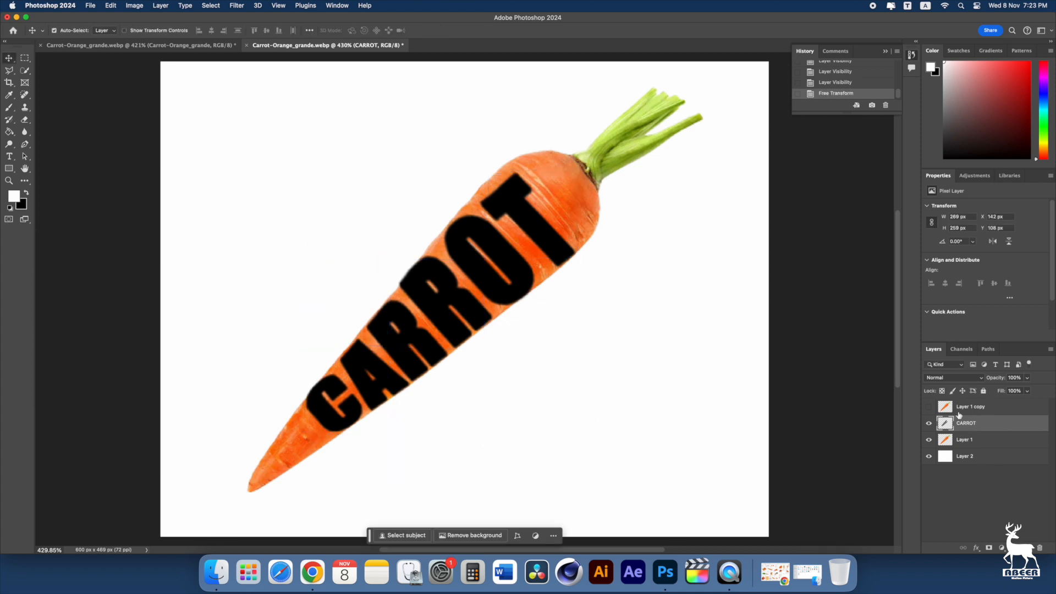
Show Layer 1 copy, hide Layer 1, and clip the copy to the CARROT layer
click(929, 407)
click(929, 439)
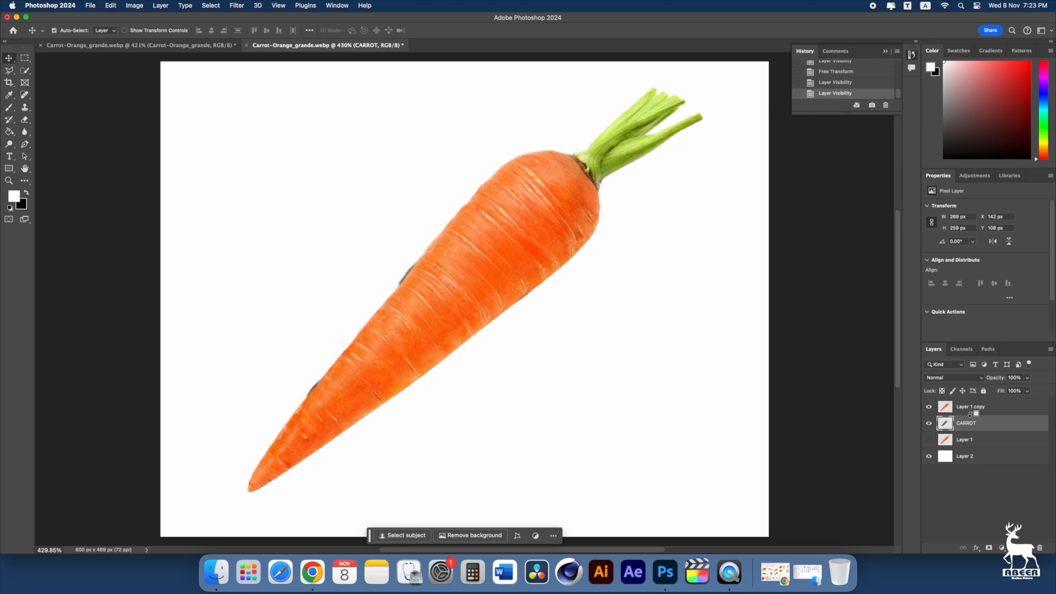
alt+click(970, 414)
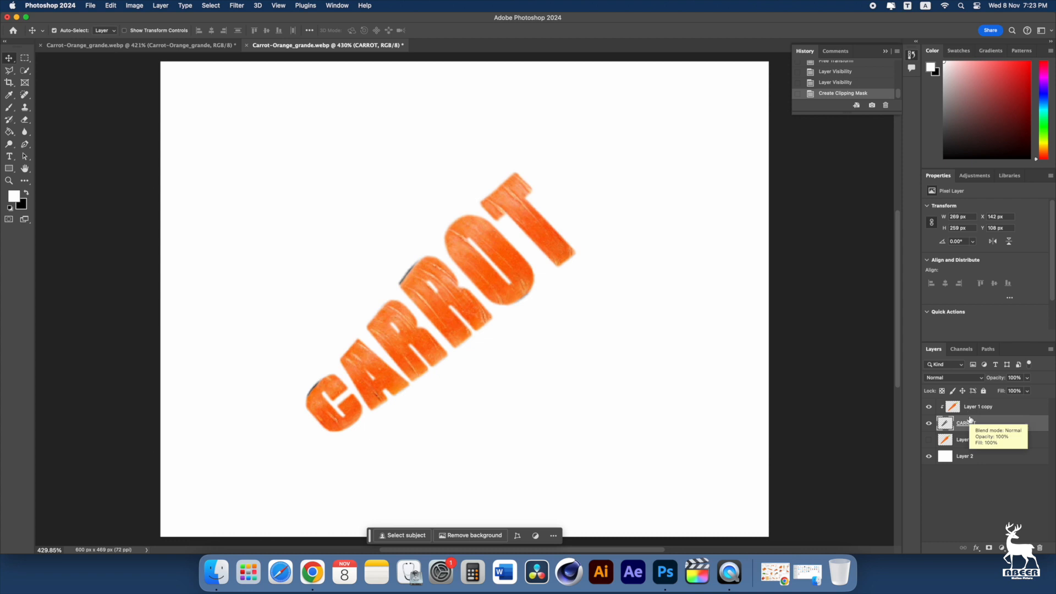
Show Layer 1, add a layer mask to it, and invert the mask to black
click(930, 440)
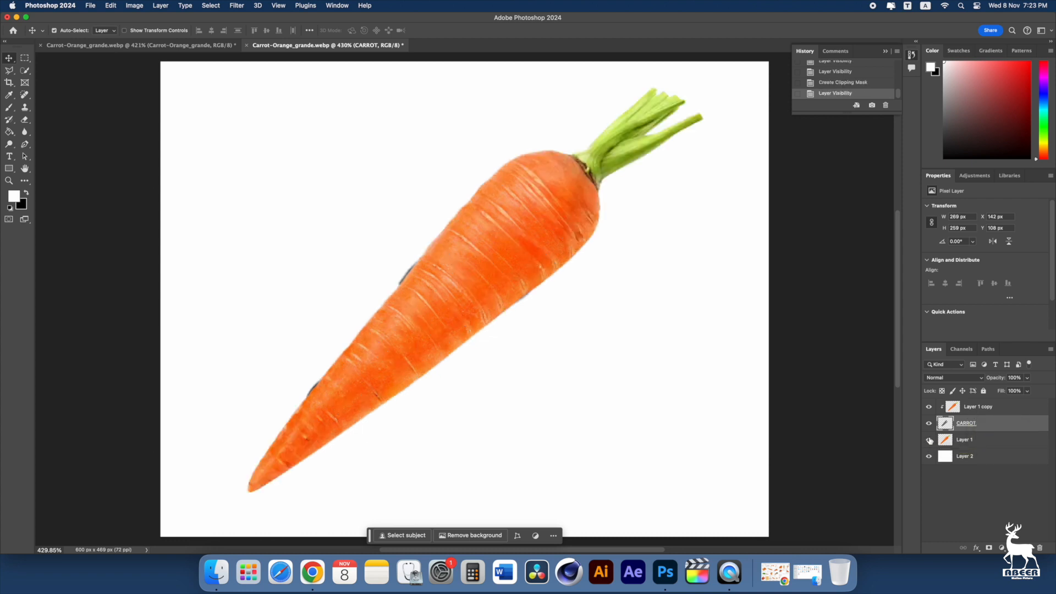
click(977, 443)
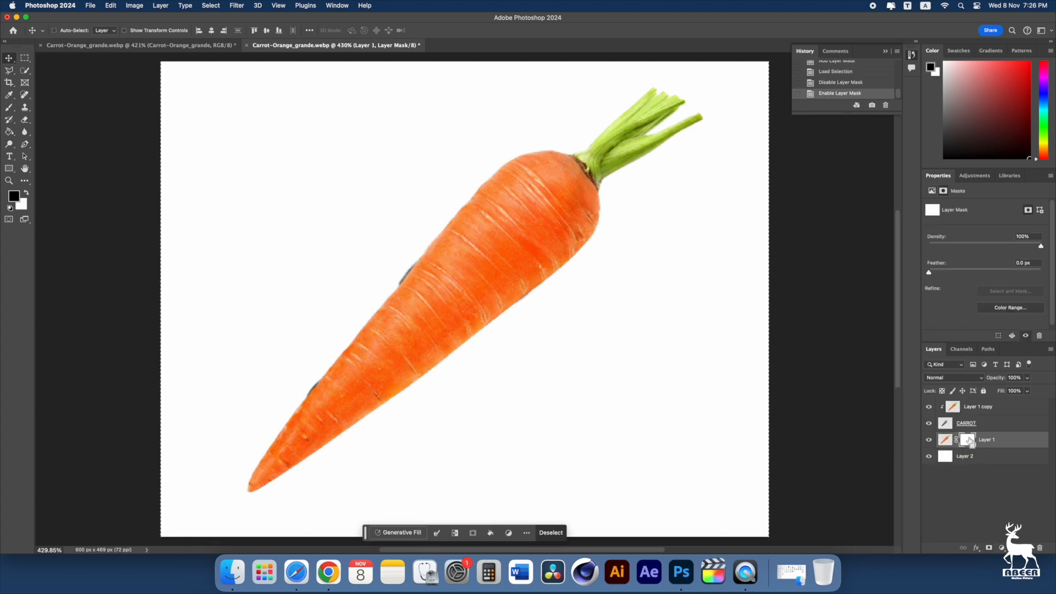
key(super+i)
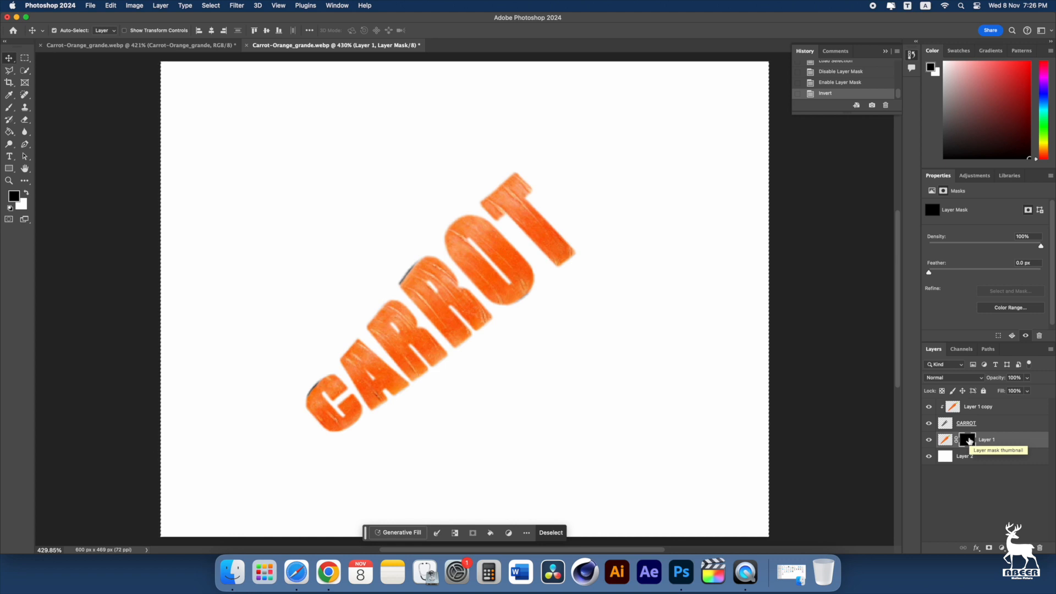
Reduce the Brush tool to 45 px and try a black stroke on Layer 1's mask beside the letter C
click(10, 108)
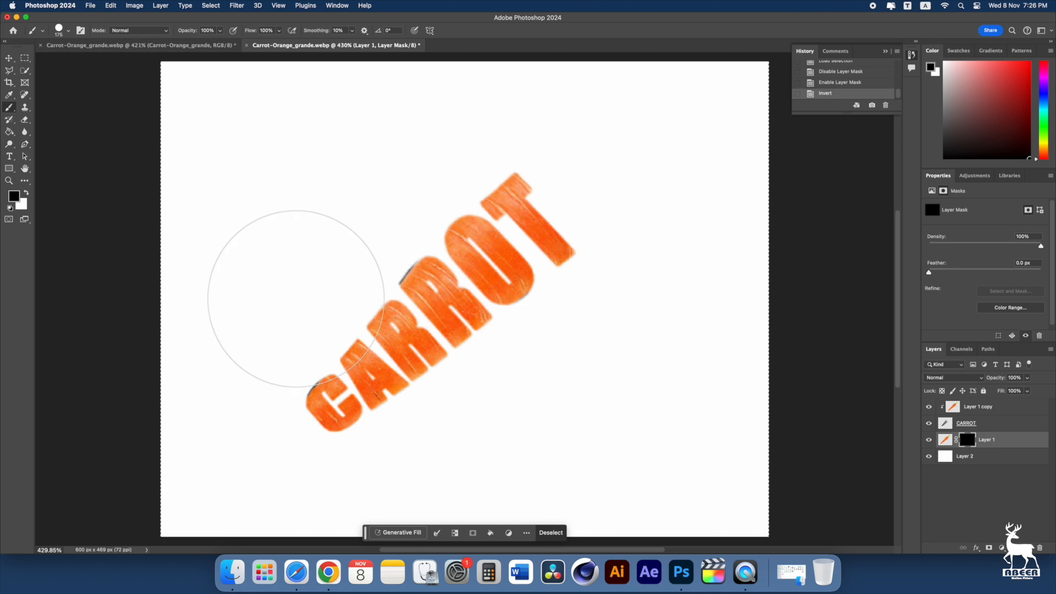
key(bracketleft)
key(bracketleft)
key(bracketleft)
key(bracketleft)
key(bracketleft)
key(bracketleft)
key(bracketleft)
key(bracketleft)
key(bracketleft)
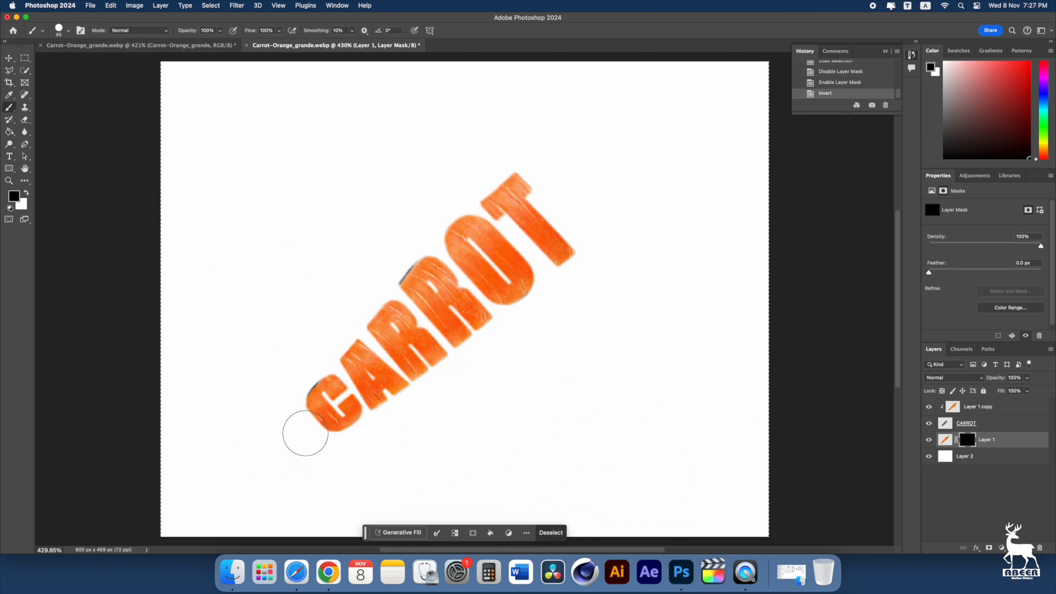
drag(306, 434, 305, 425)
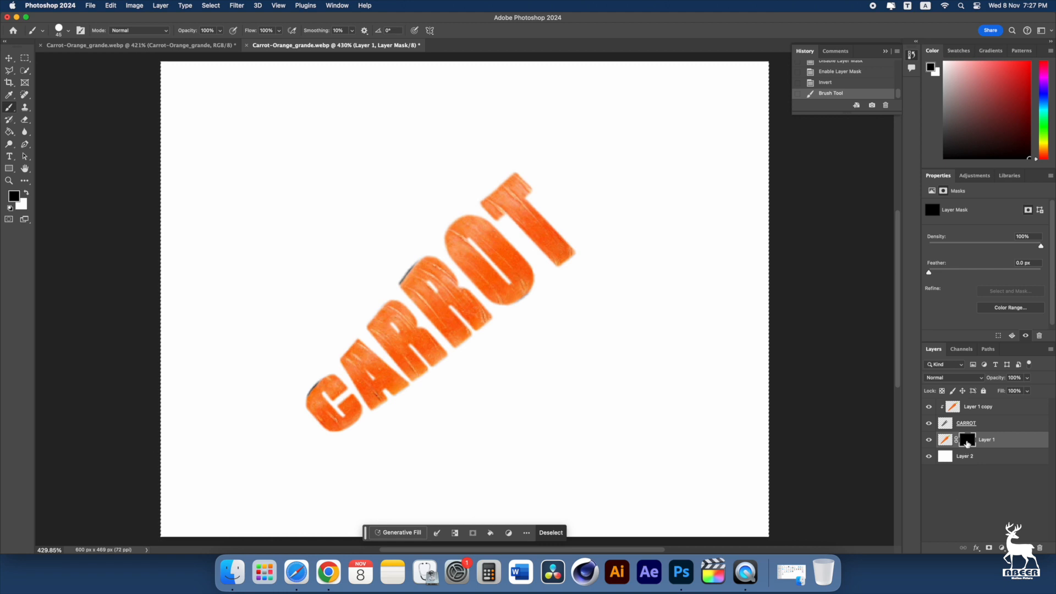
Switch the foreground color to white and paint on Layer 1's mask to reveal the carrot's pointed tip below the C
key(x)
mouse_move(286, 380)
mouse_down()
mouse_move(311, 419)
mouse_move(279, 439)
mouse_move(313, 443)
mouse_move(332, 429)
mouse_move(280, 425)
mouse_move(319, 377)
mouse_move(293, 407)
mouse_move(323, 436)
mouse_move(224, 471)
mouse_up()
key(cmd+z)
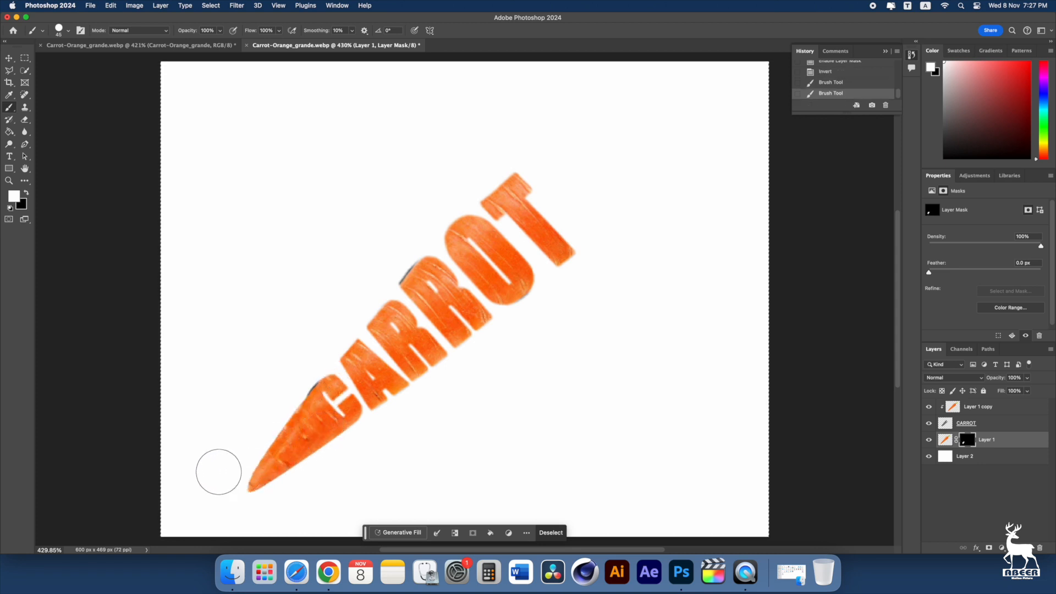
Paint white on Layer 1's mask to reveal the carrot's crown and green leaves beyond the T, reducing the brush to 30 px
mouse_move(545, 165)
mouse_down()
mouse_move(639, 145)
mouse_move(555, 239)
mouse_move(547, 207)
mouse_move(591, 181)
mouse_move(531, 182)
mouse_move(665, 150)
mouse_up()
key(ctrl+z)
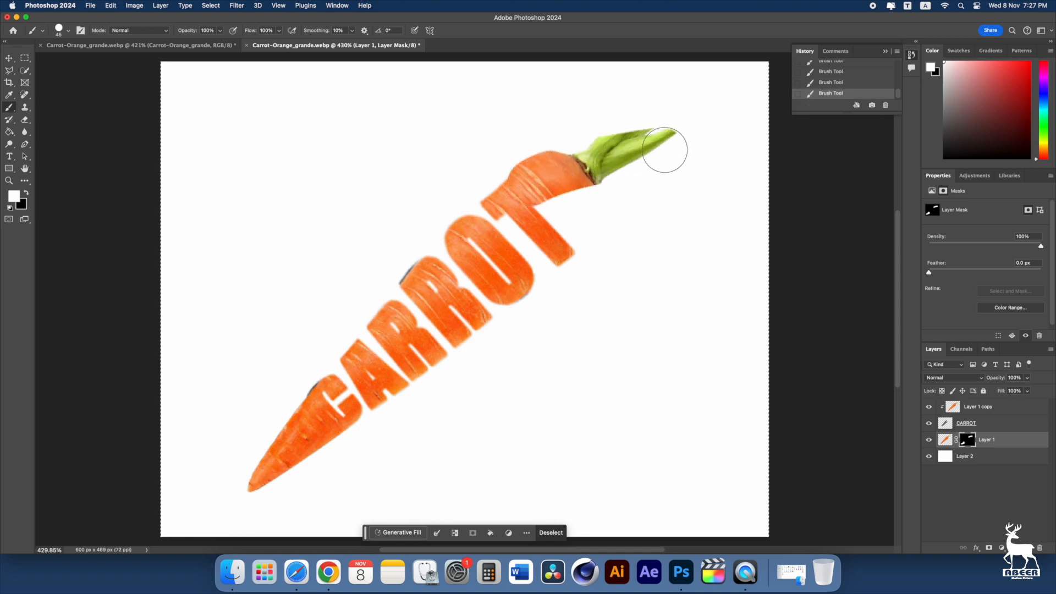
key(bracketleft)
key(bracketleft)
key(bracketleft)
mouse_move(545, 211)
mouse_down()
mouse_move(667, 169)
mouse_move(554, 227)
mouse_move(645, 193)
mouse_move(565, 246)
mouse_move(631, 211)
mouse_move(604, 219)
mouse_move(574, 270)
mouse_move(609, 169)
mouse_move(692, 100)
mouse_move(594, 146)
mouse_move(676, 76)
mouse_move(666, 102)
mouse_move(683, 145)
mouse_move(688, 128)
mouse_move(684, 145)
mouse_move(500, 191)
mouse_up()
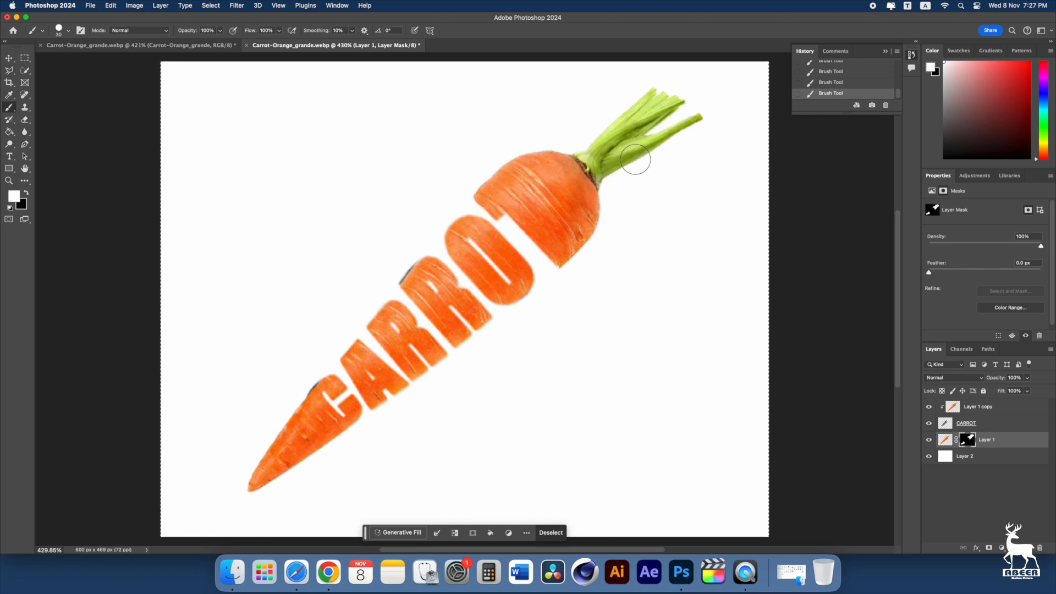
Load Layer 1's carrot outline as a selection and try pasting the selected area of Layer 1 copy as a new layer
super+click(945, 440)
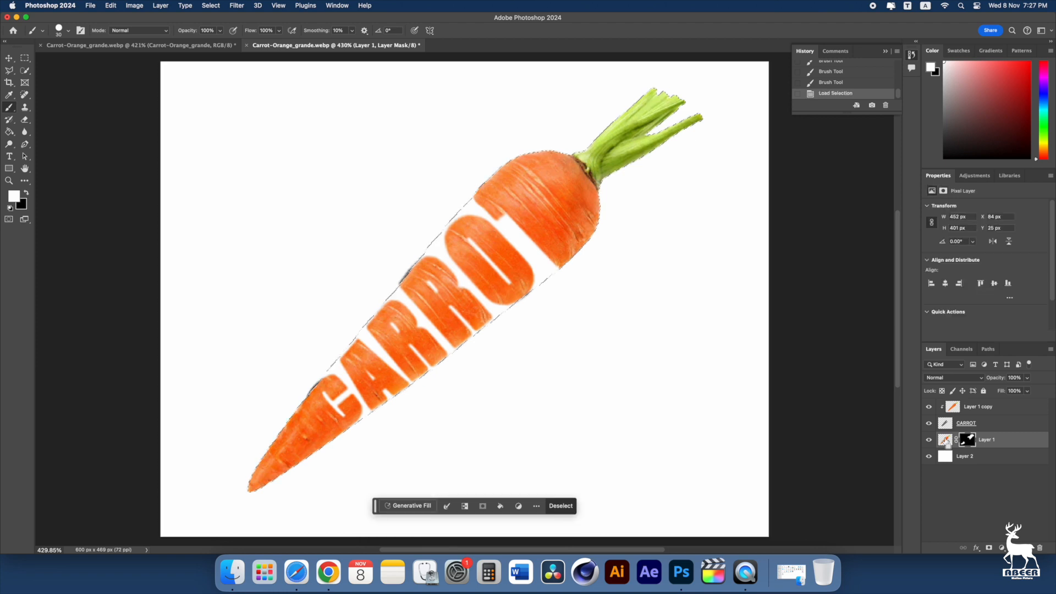
click(969, 410)
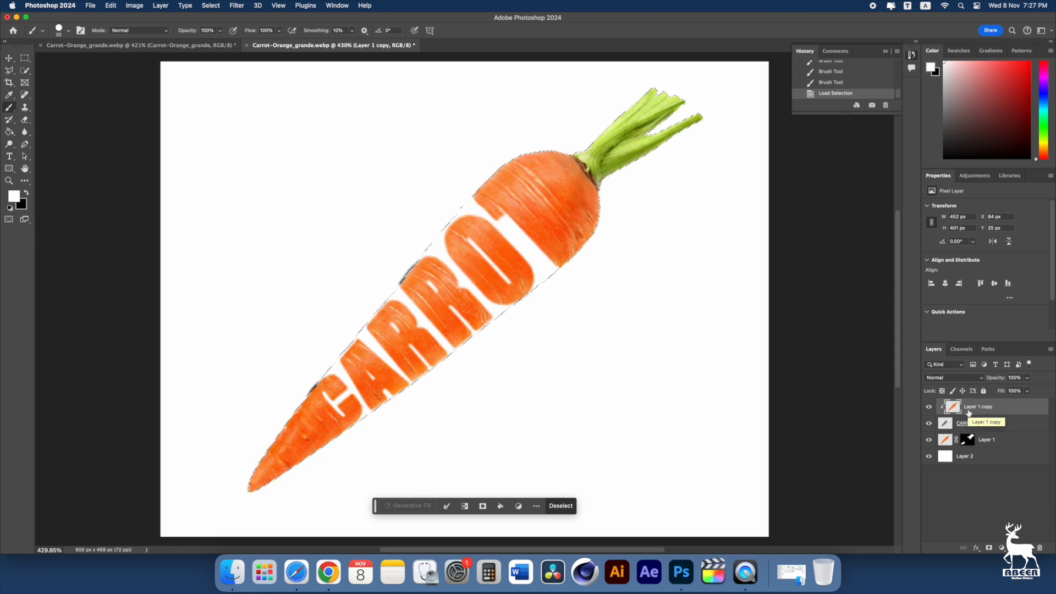
key(super+c)
key(super+v)
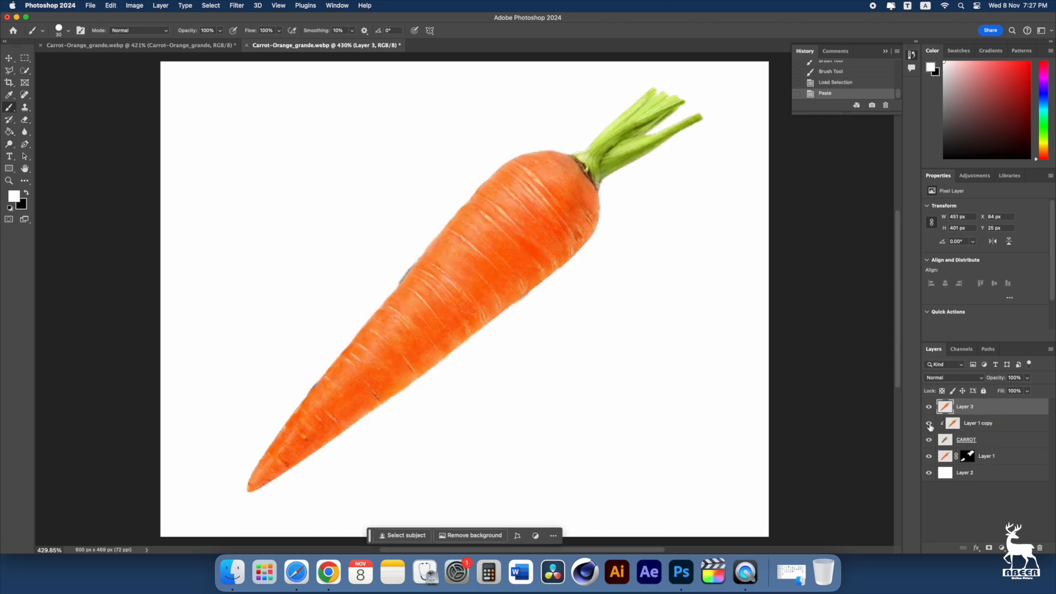
key(super+z)
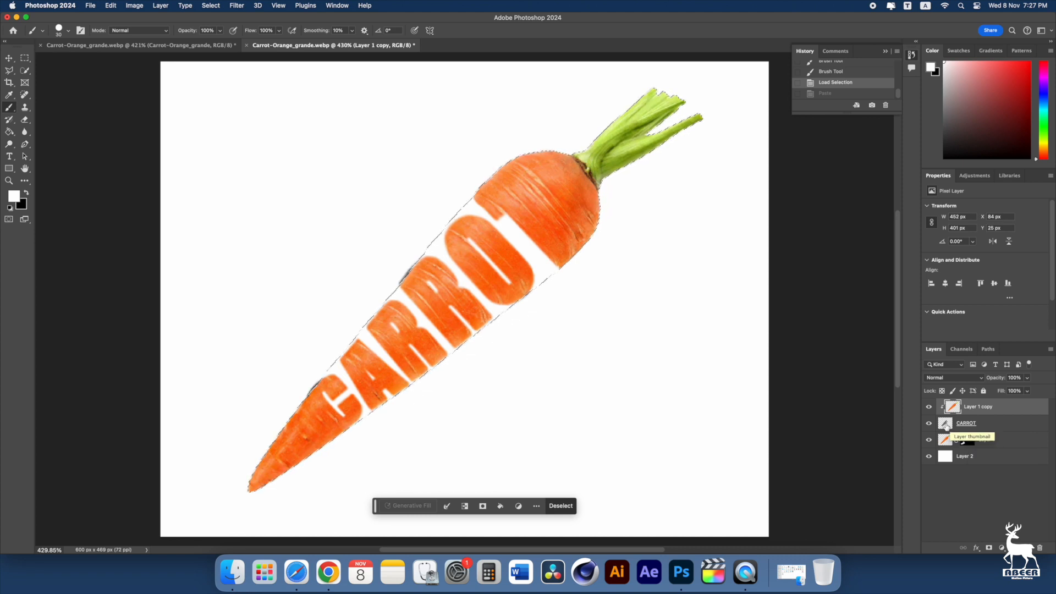
On the CARROT layer, invert the carrot-outline selection, clear the letter pixels outside the carrot's outline, and deselect
click(946, 424)
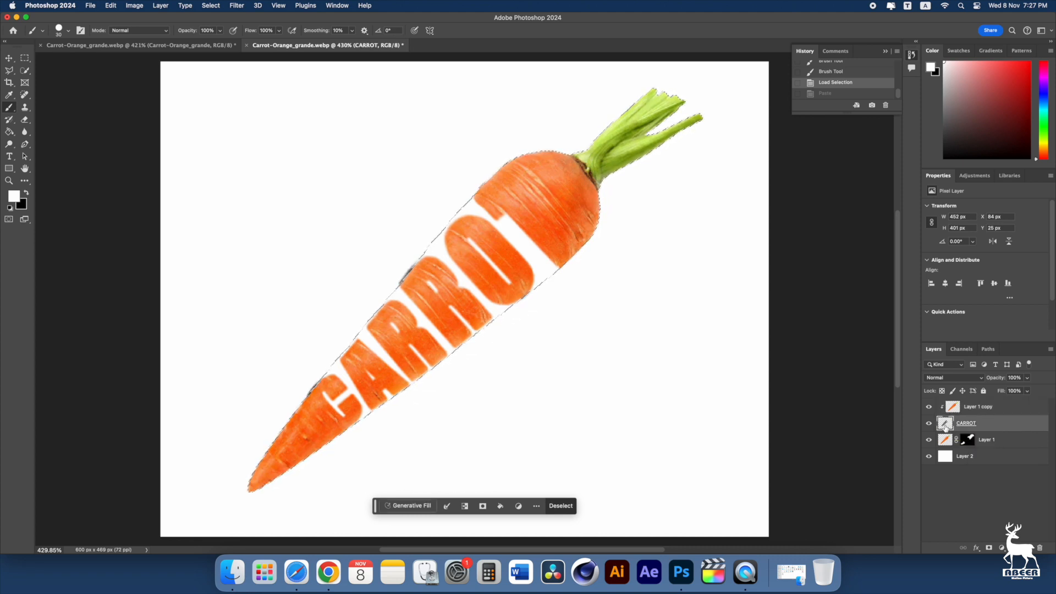
key(Delete)
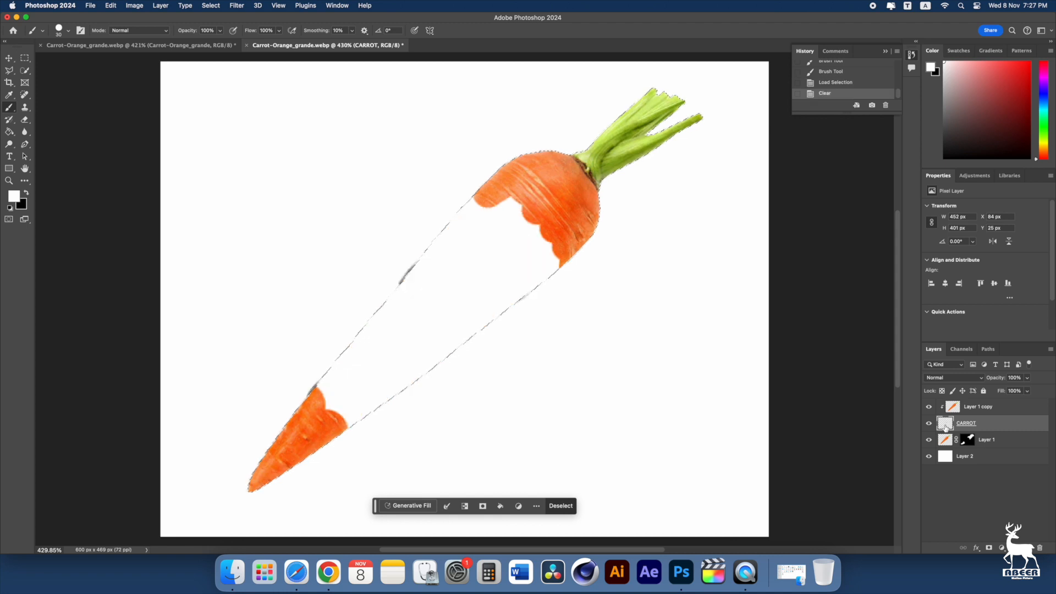
key(super+z)
right_click(517, 303)
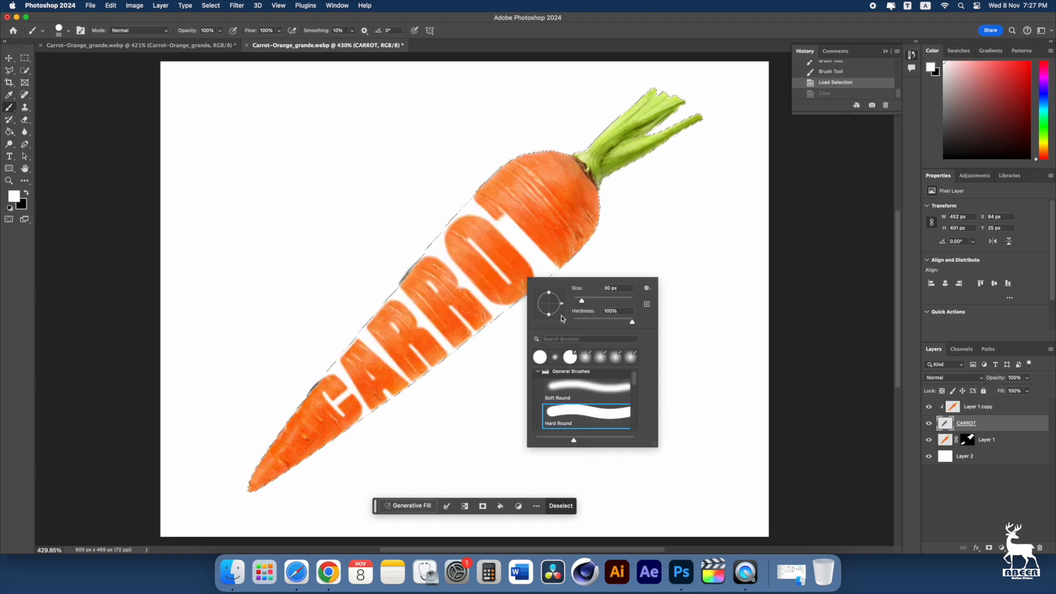
click(12, 58)
click(8, 71)
right_click(538, 269)
click(569, 279)
key(Delete)
key(super+d)
Rotate Layer 4's dark blurred ellipse by -15°, shrink it to about 165 × 98 px, and place it just below the carrot's tip
key(v)
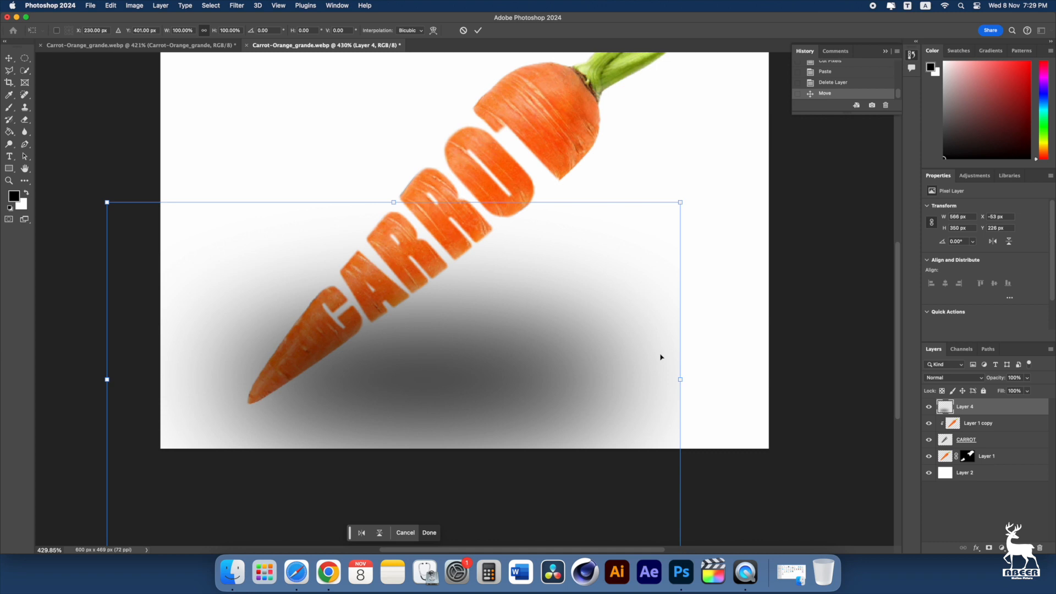
drag(698, 378, 550, 368)
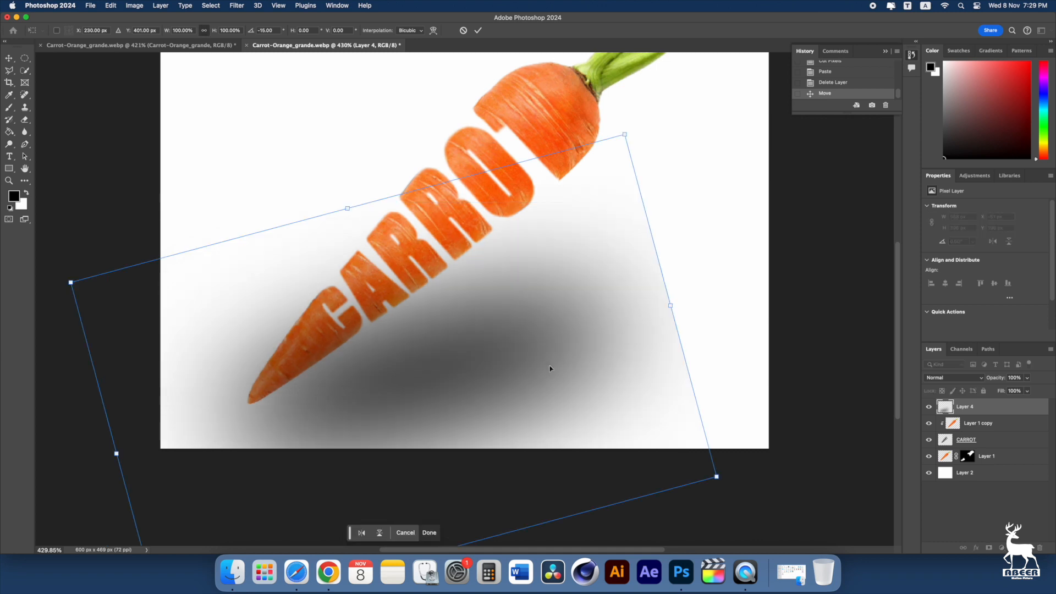
drag(624, 135, 365, 336)
drag(341, 381, 441, 334)
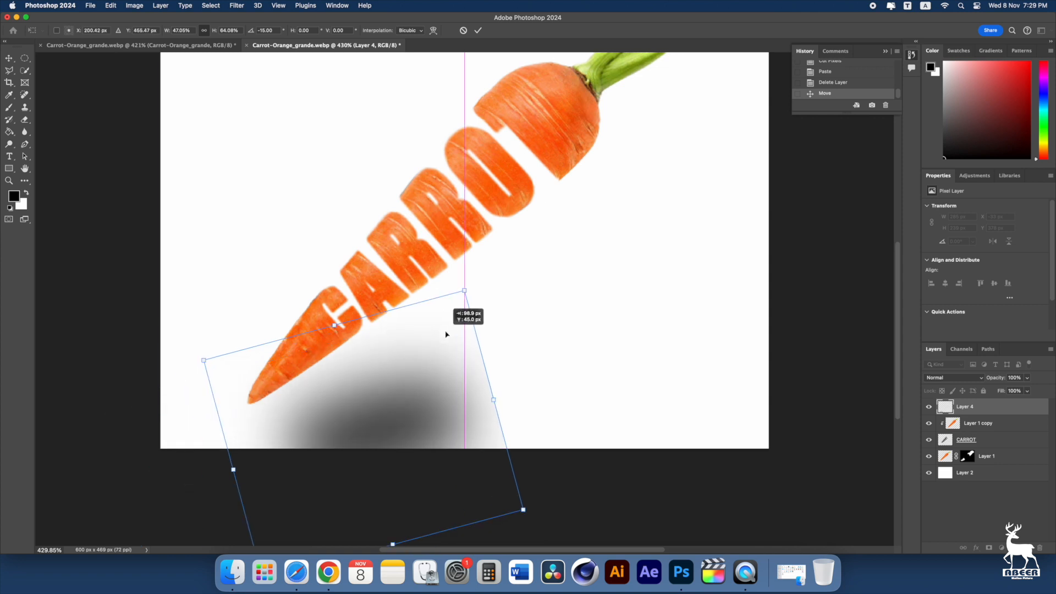
drag(333, 325, 363, 434)
drag(394, 477, 325, 407)
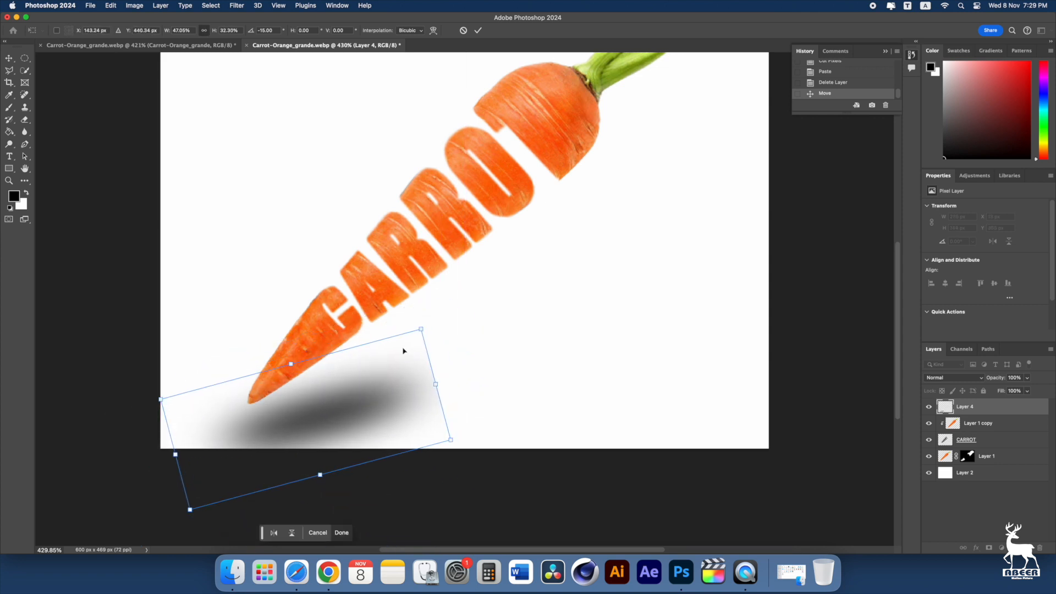
drag(421, 331, 363, 379)
key(Return)
drag(306, 438, 389, 407)
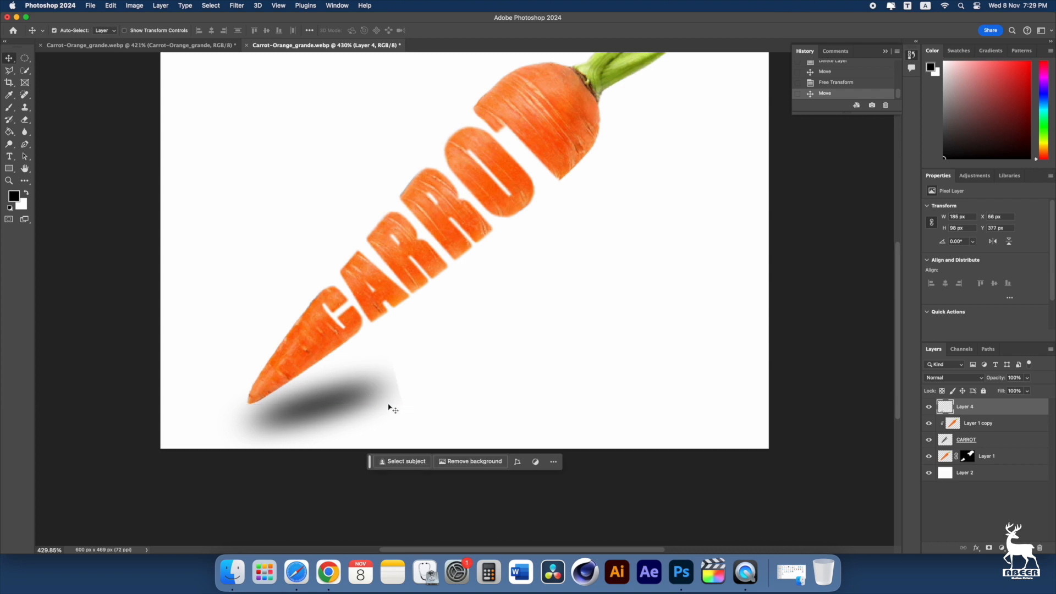
Apply Motion Blur to Layer 4's shadow at 0° with a 119-pixel distance and shift the shadow slightly down and right beneath the tip
click(241, 7)
mouse_move(308, 127)
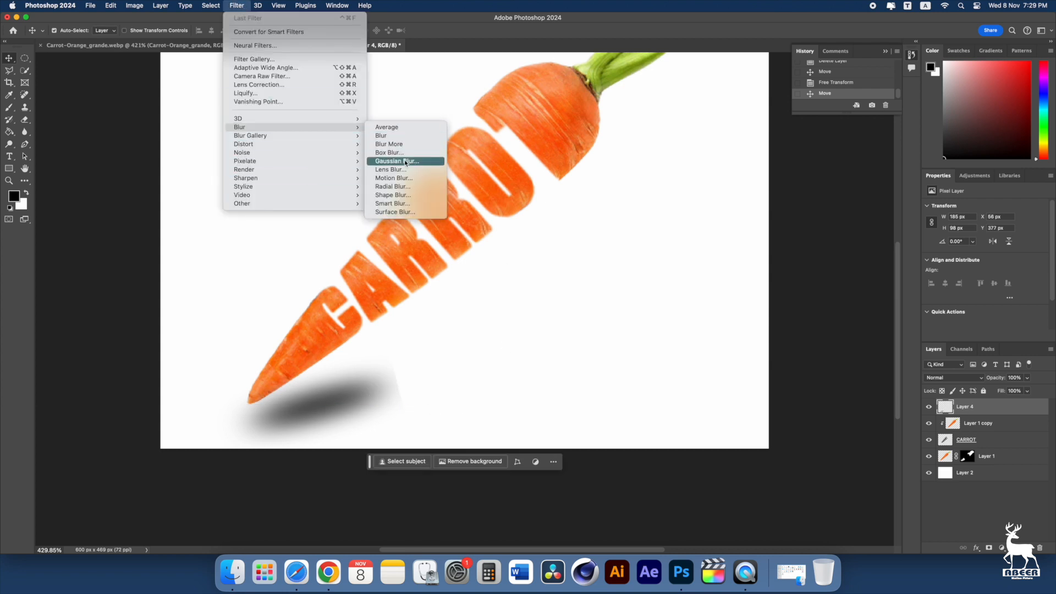
click(404, 179)
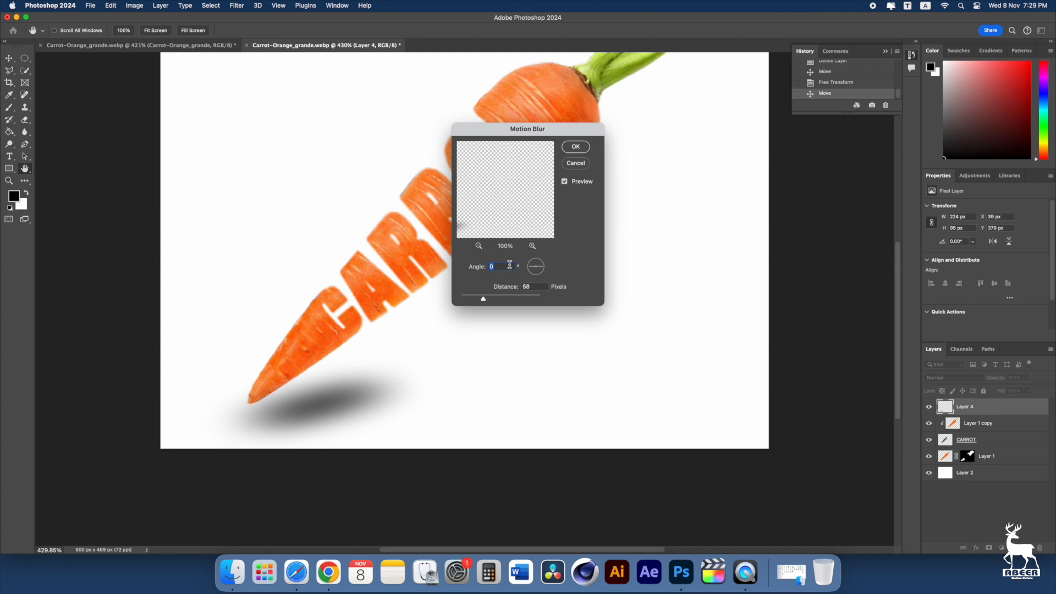
drag(484, 300, 489, 301)
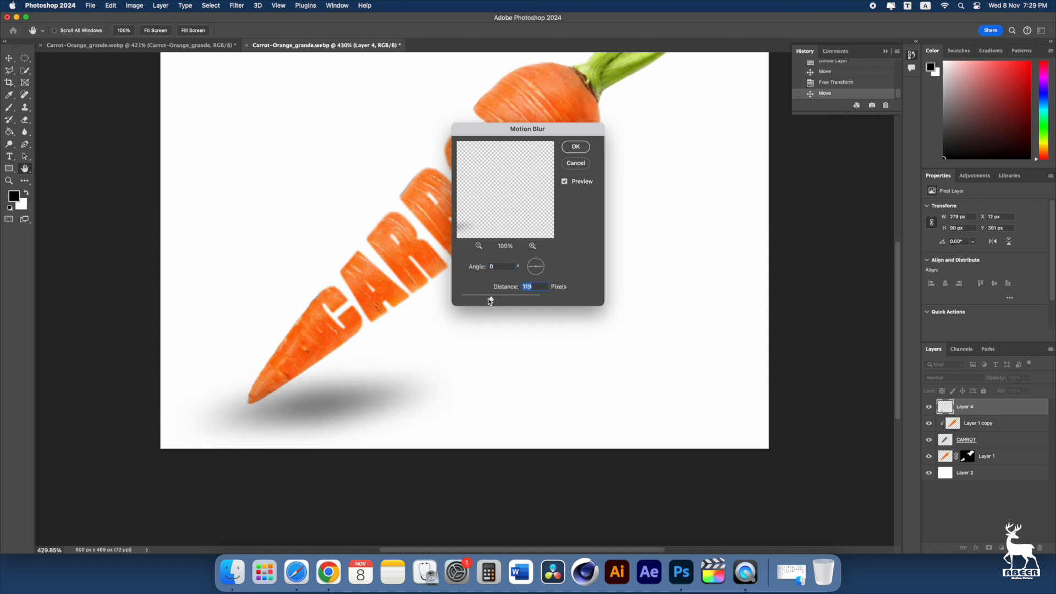
click(575, 146)
key(v)
drag(320, 399, 341, 415)
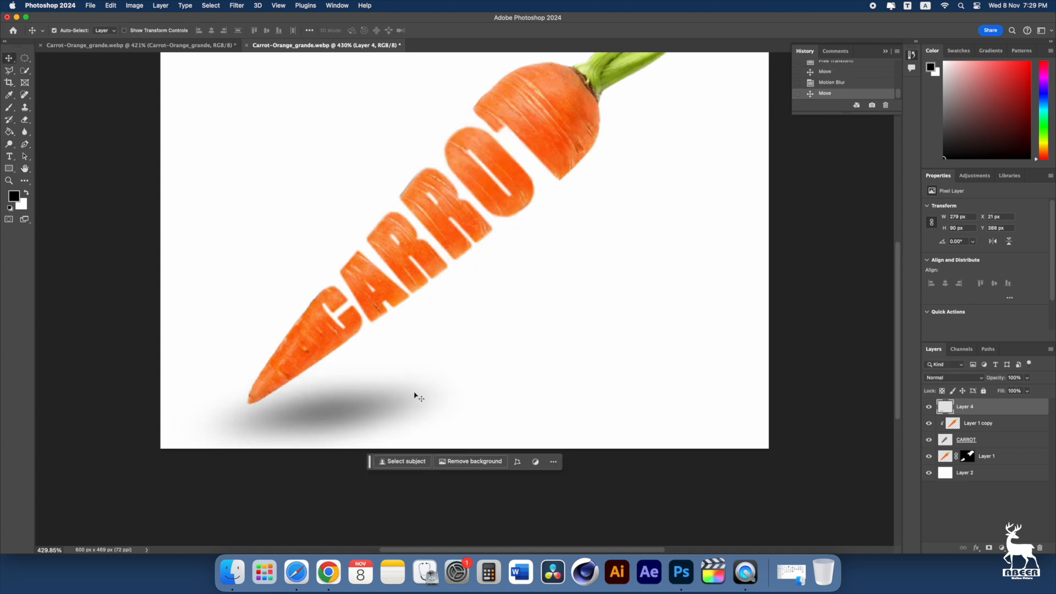